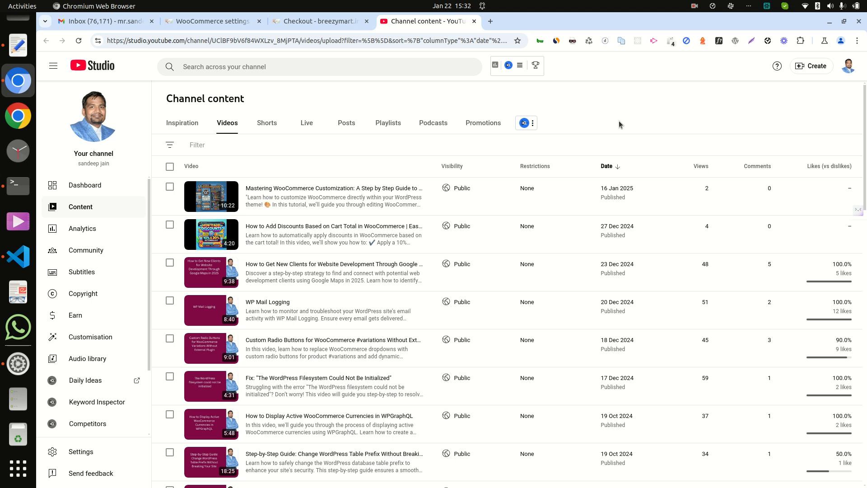
Switch to the WooCommerce shipping settings and start a new shipping zone named "Madhya pardesh".
click(224, 23)
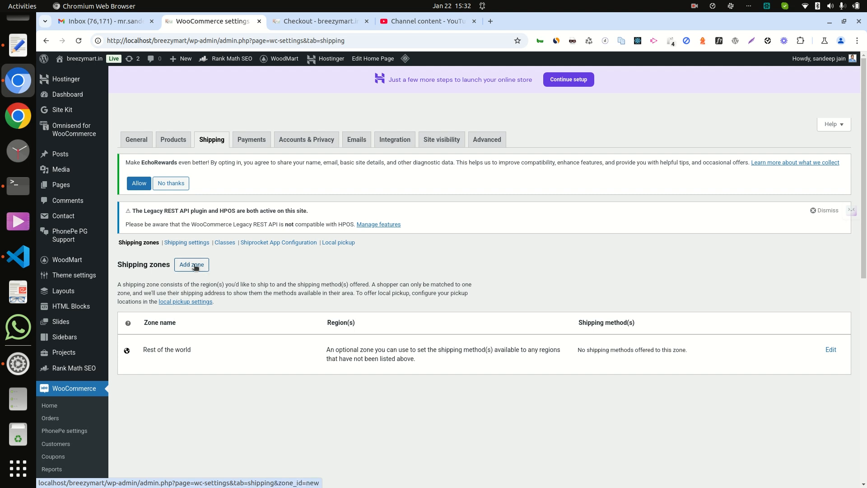
click(194, 266)
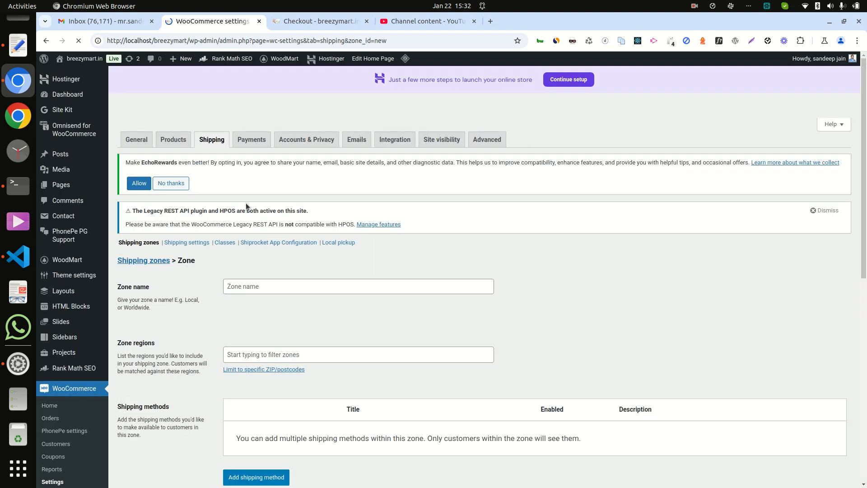
click(248, 286)
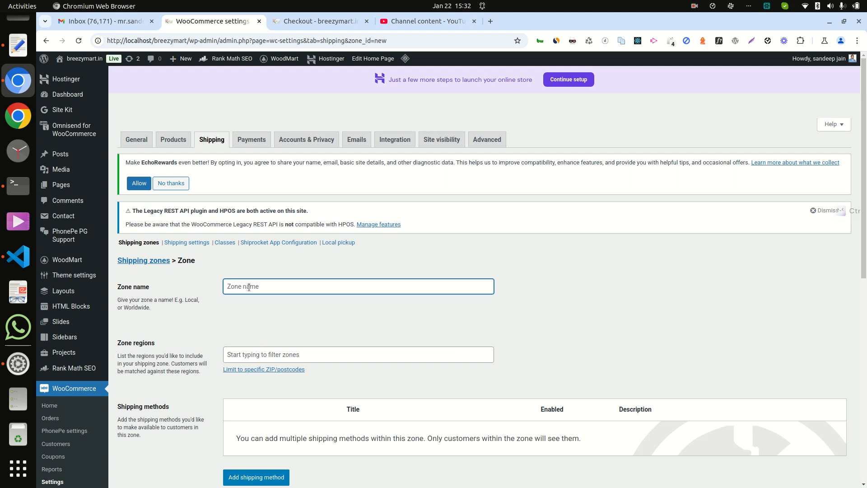
text(Madhya p)
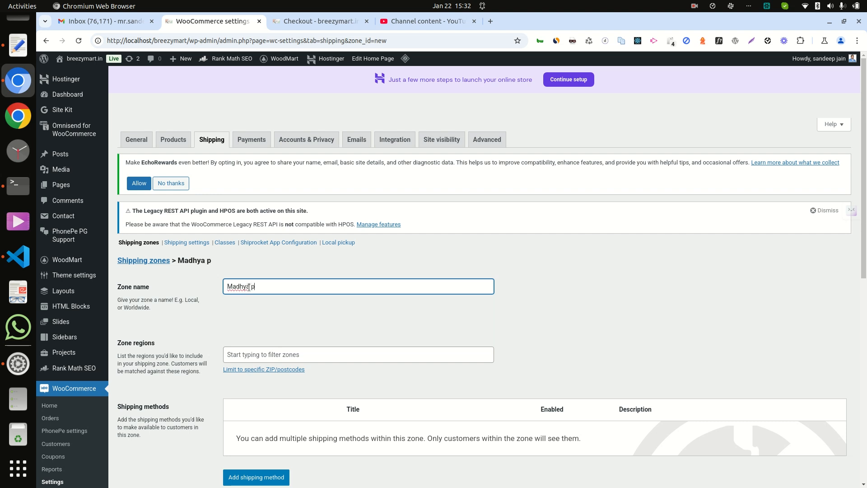
text(ardesh)
Search the zone regions for "india" and assign Madhya Pradesh, India to the zone.
click(276, 351)
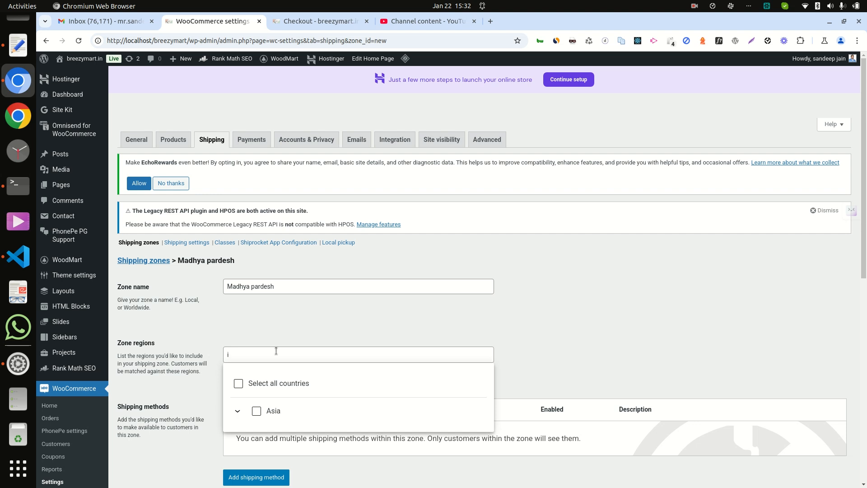
text(india)
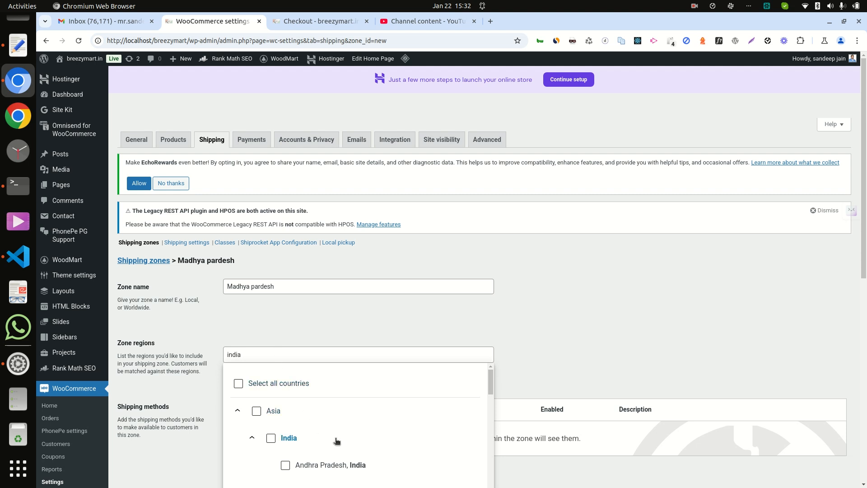
scroll(335, 439, down, 2)
scroll(337, 439, down, 4)
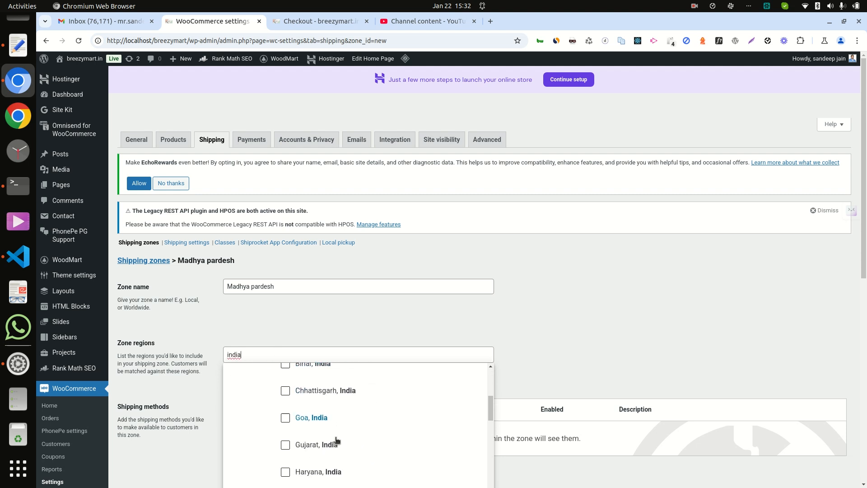
scroll(336, 439, down, 4)
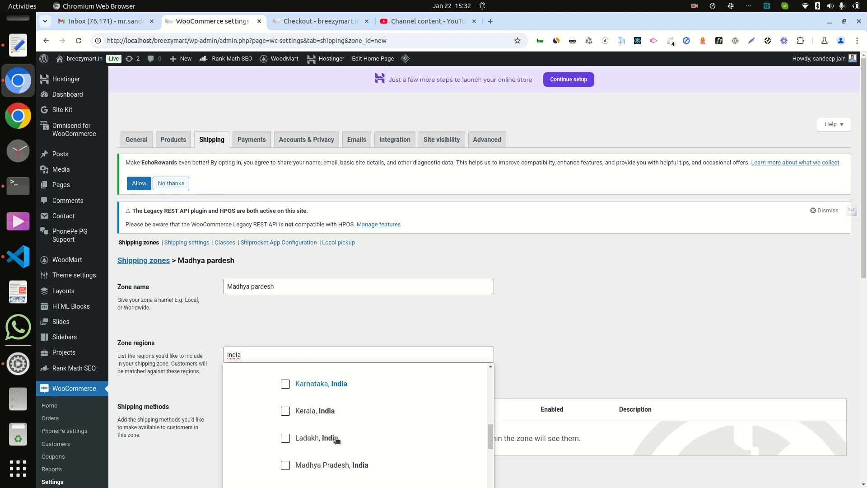
click(333, 411)
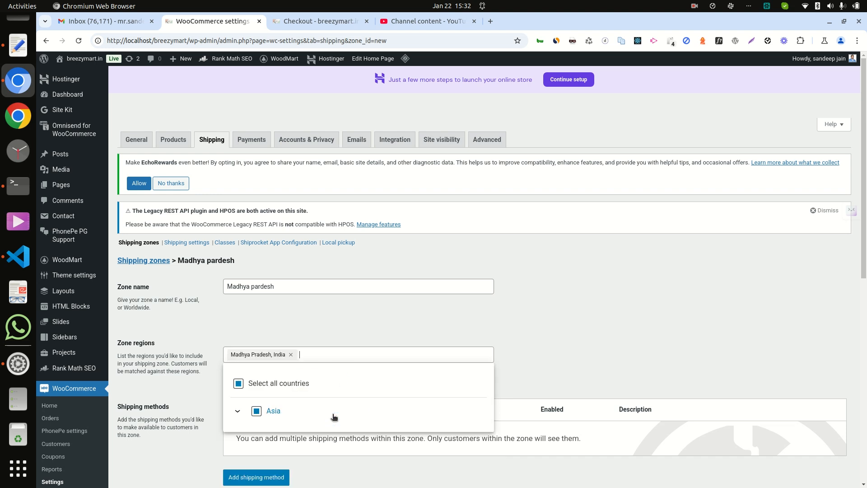
click(553, 352)
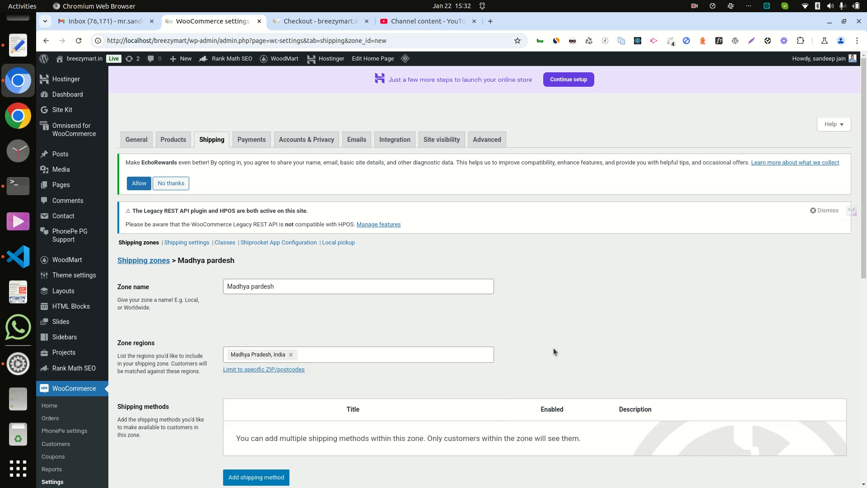
Add a flat rate shipping method with a cost of ₹80 to the Madhya pardesh zone and save it.
scroll(553, 352, down, 4)
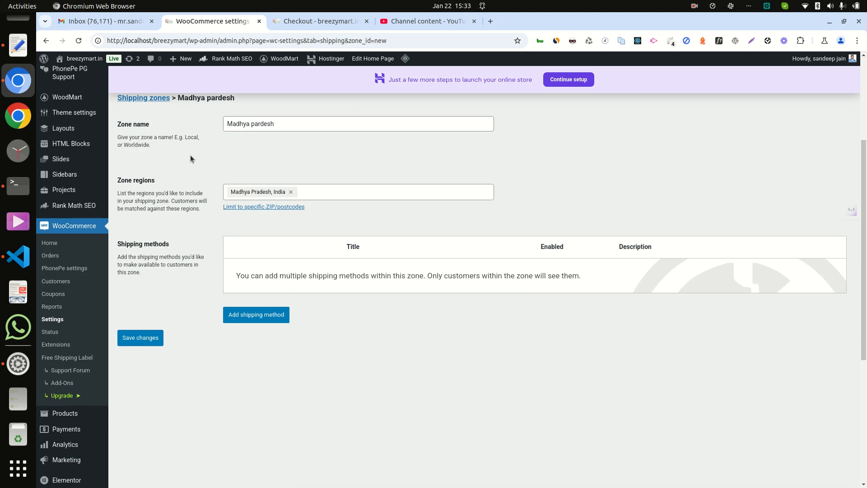
click(272, 322)
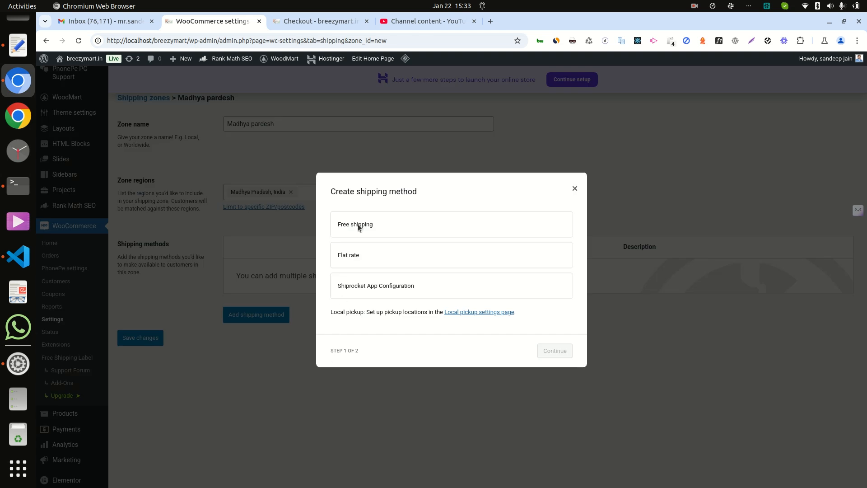
click(355, 258)
click(561, 359)
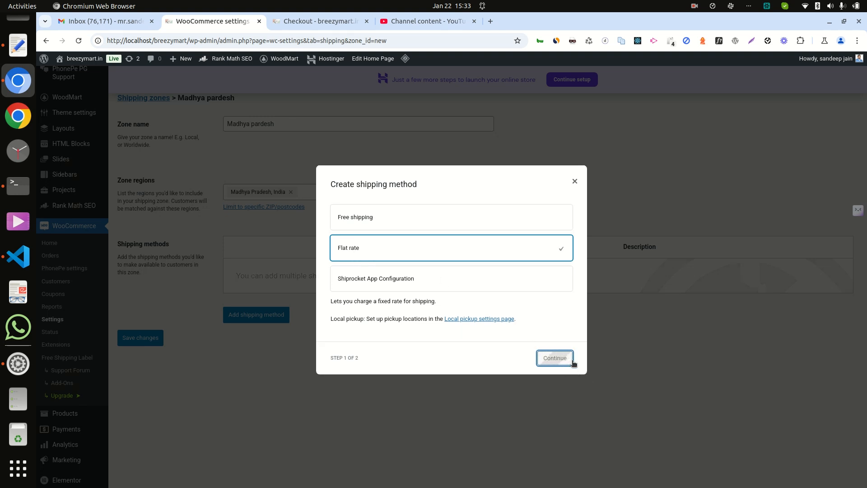
double_click(348, 221)
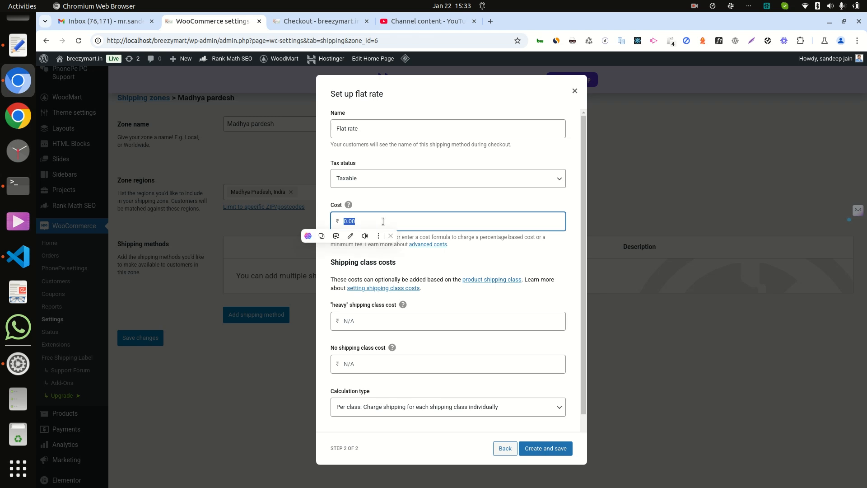
text(80)
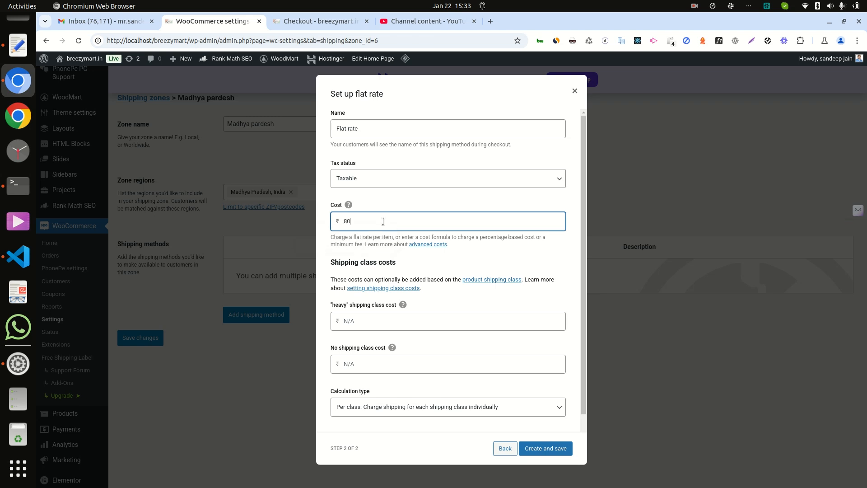
click(558, 449)
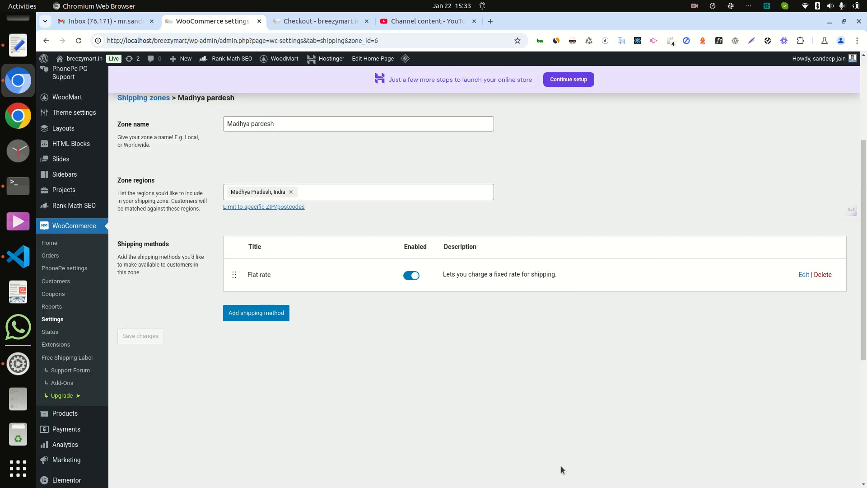
Add a free shipping method to the Madhya pardesh zone that requires a minimum order amount of ₹1300, and save it.
click(261, 318)
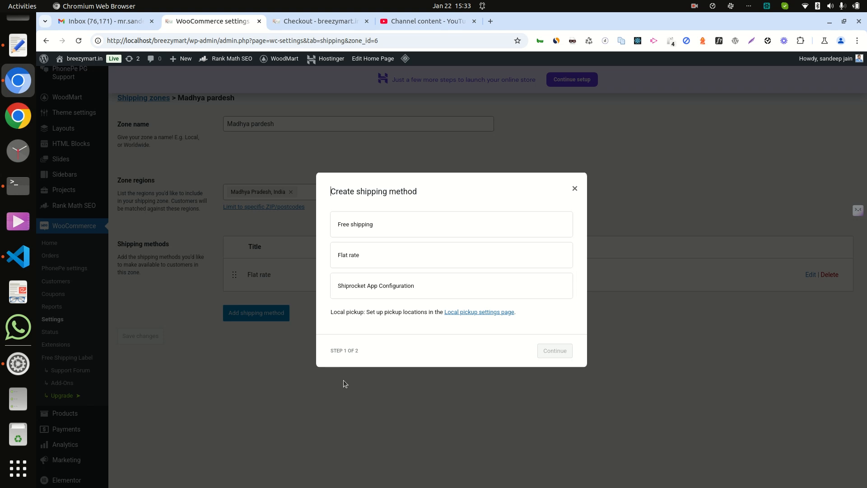
click(361, 227)
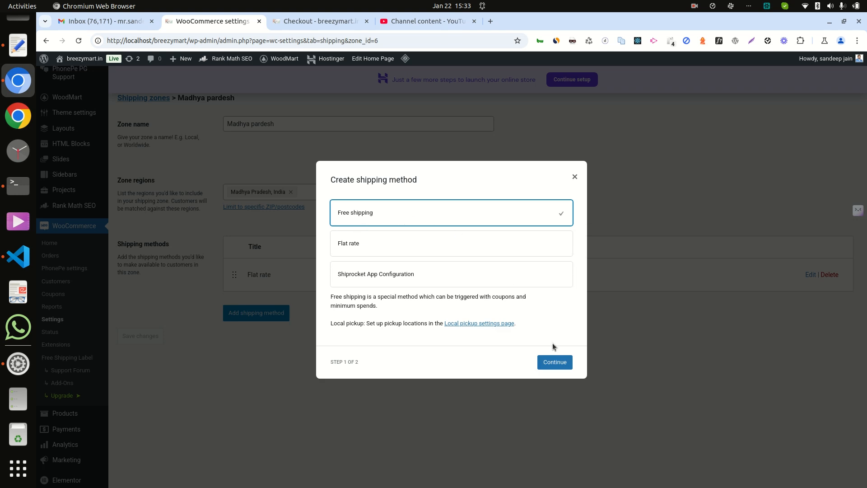
click(562, 364)
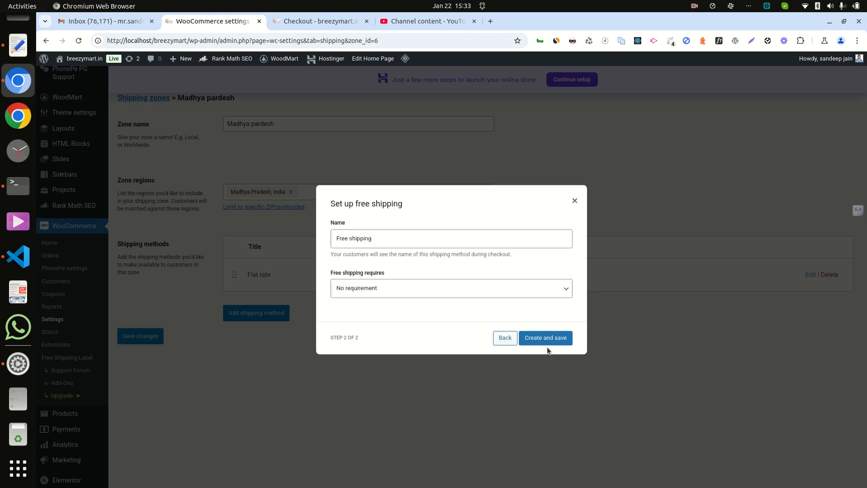
click(380, 293)
click(419, 326)
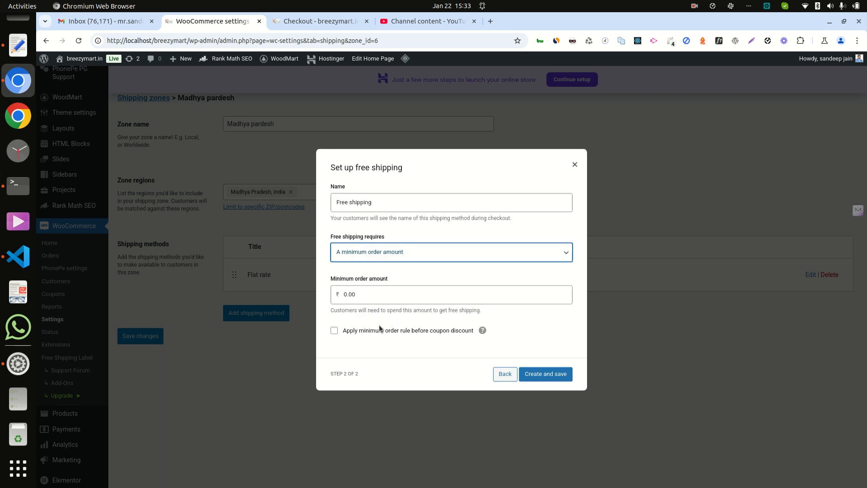
double_click(360, 301)
text(1300)
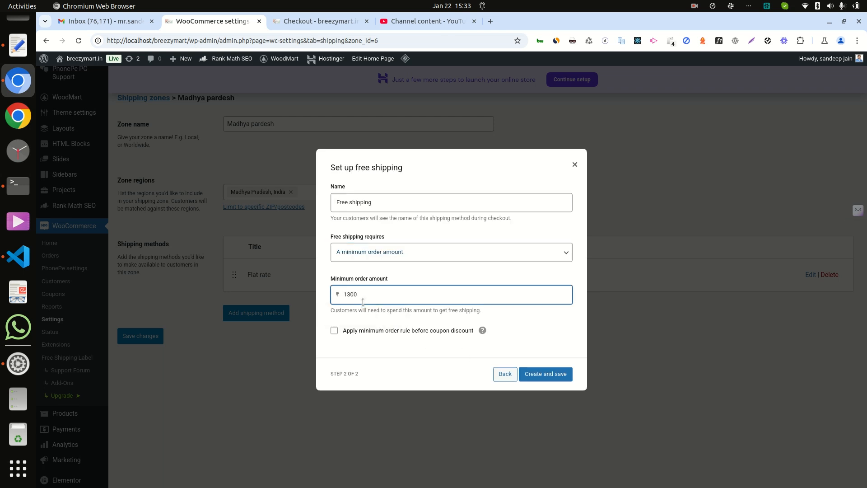
click(550, 375)
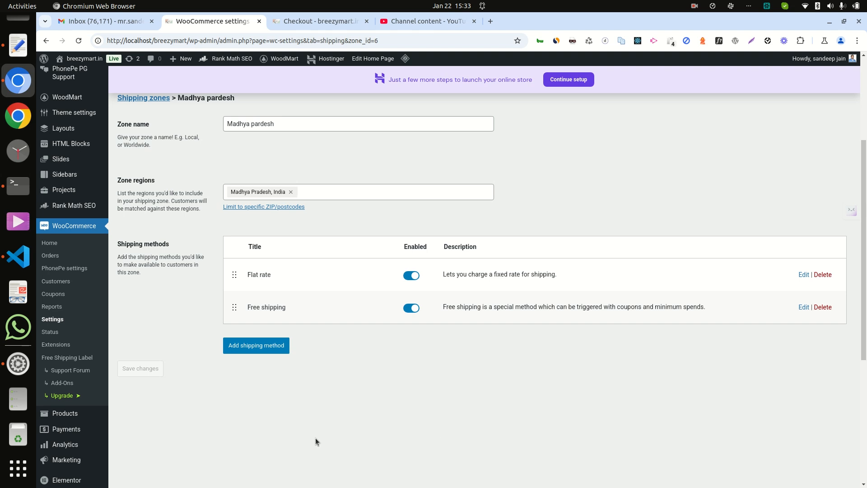
Return to the shipping zones list and start another zone named "Utter pardesh".
scroll(293, 412, up, 4)
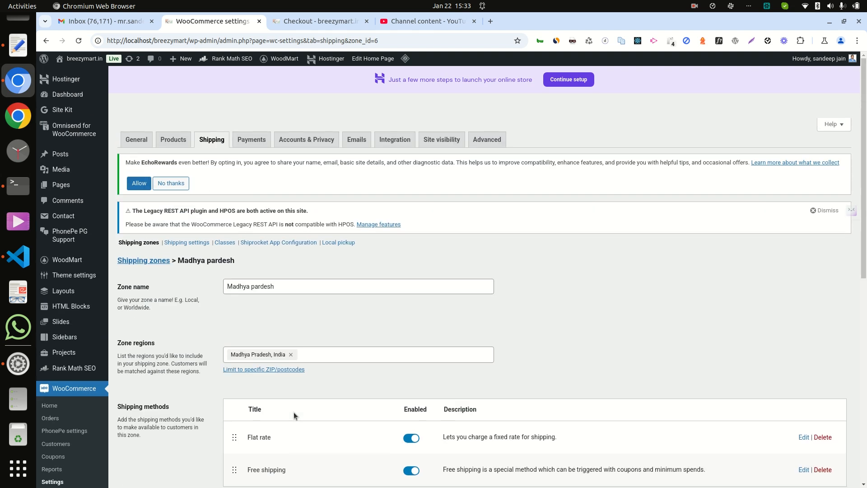
click(150, 262)
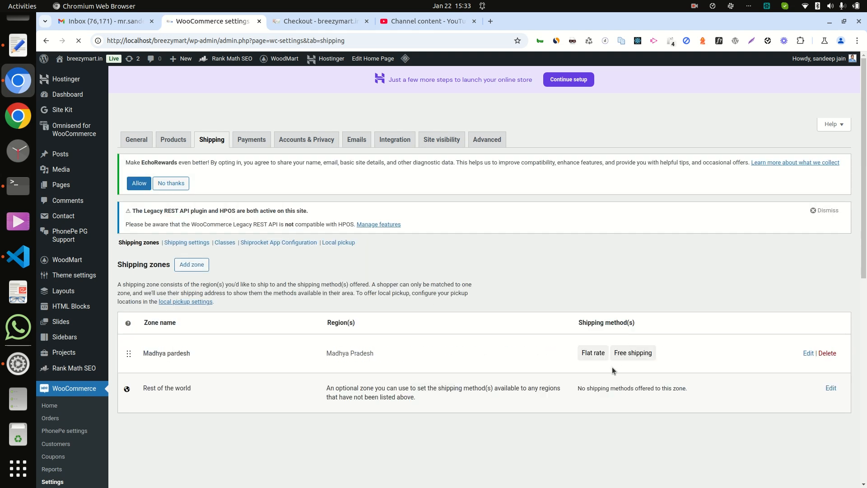
click(192, 264)
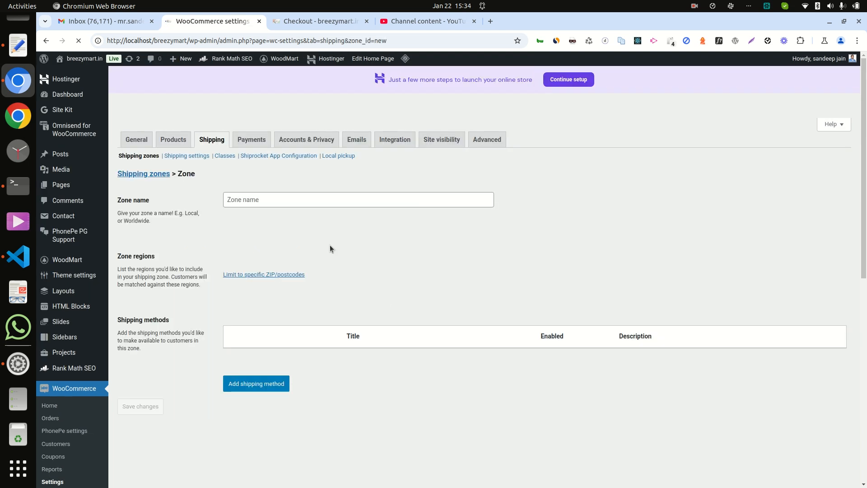
click(245, 285)
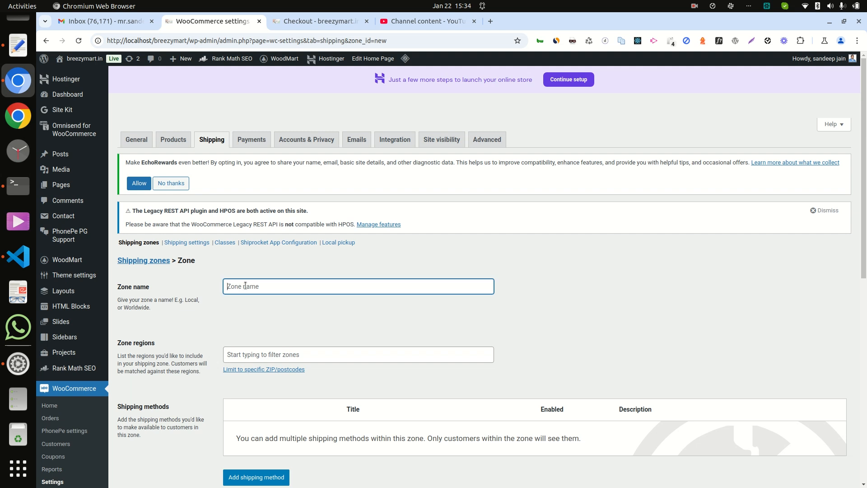
text(Utter pardesh)
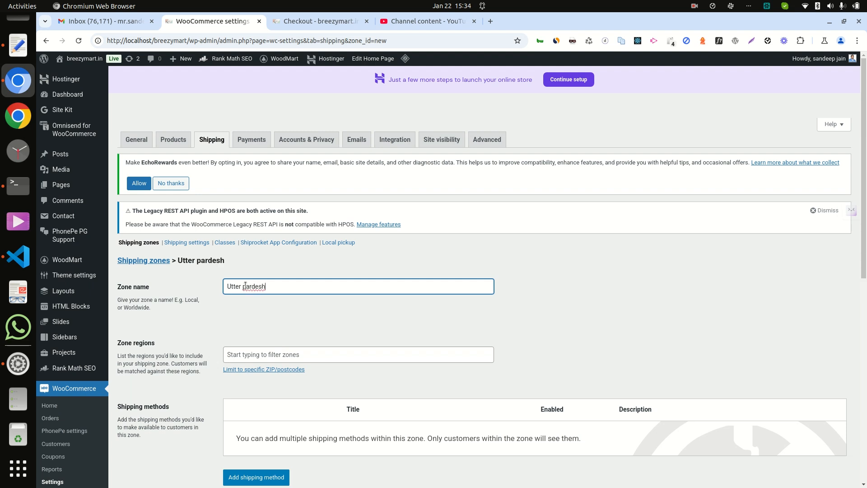
Filter the zone regions by "utt" and assign Uttar Pradesh, India to the zone.
click(286, 357)
text(utt)
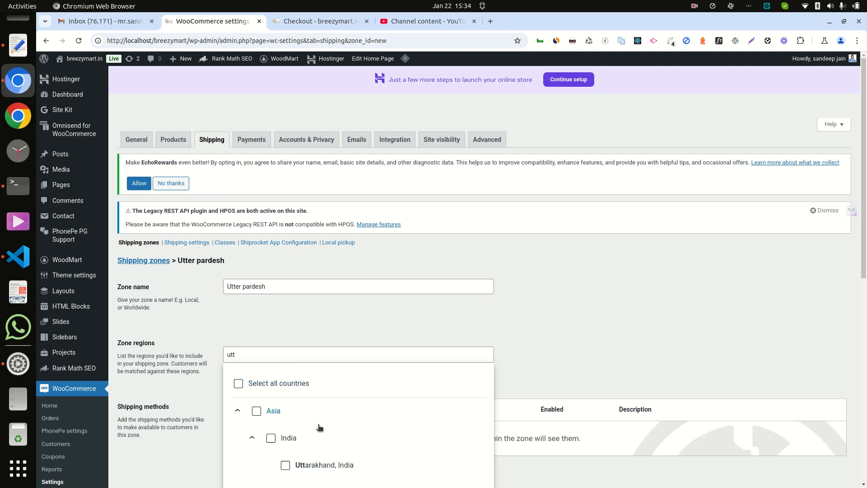
scroll(334, 451, down, 3)
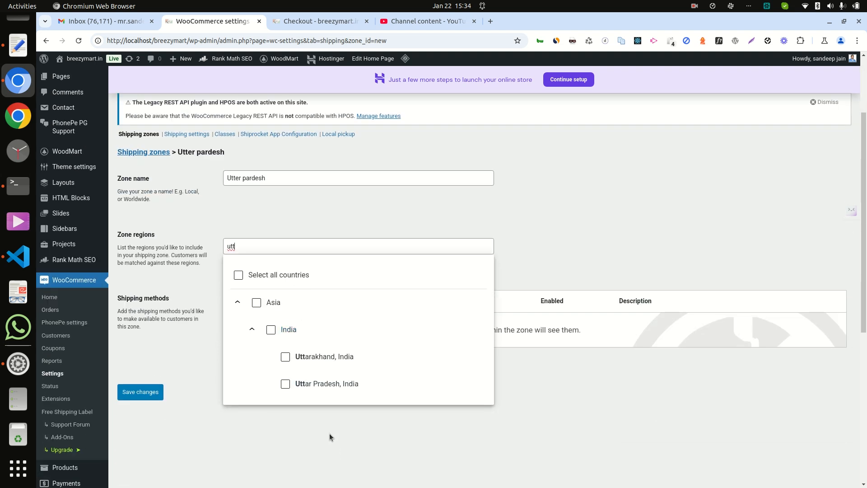
click(321, 383)
click(340, 382)
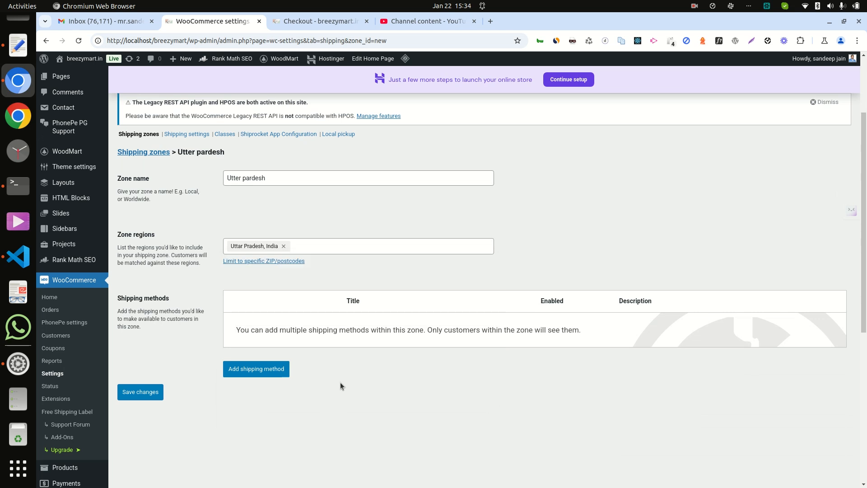
Start a flat rate shipping method for the Utter pardesh zone and set its cost to ₹100.
click(278, 373)
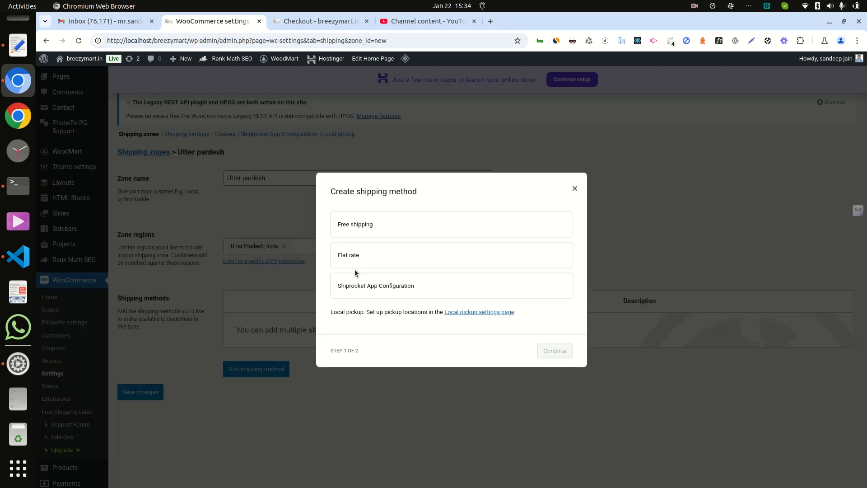
click(351, 253)
click(551, 358)
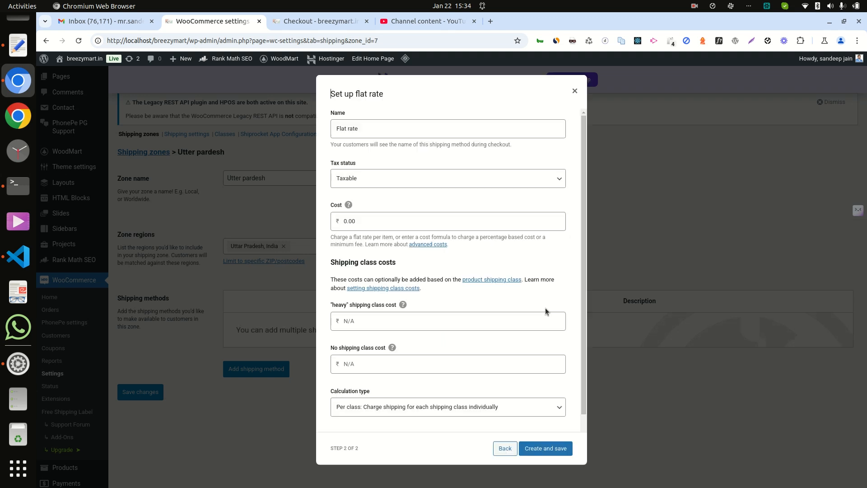
double_click(362, 219)
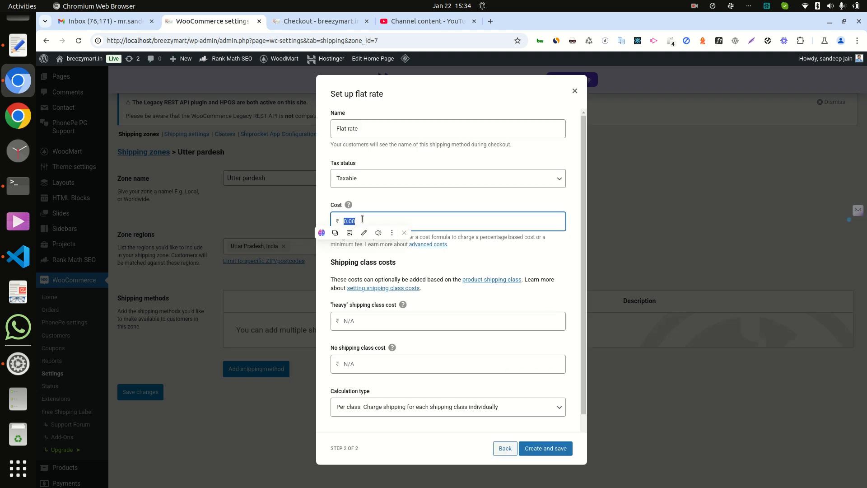
click(362, 219)
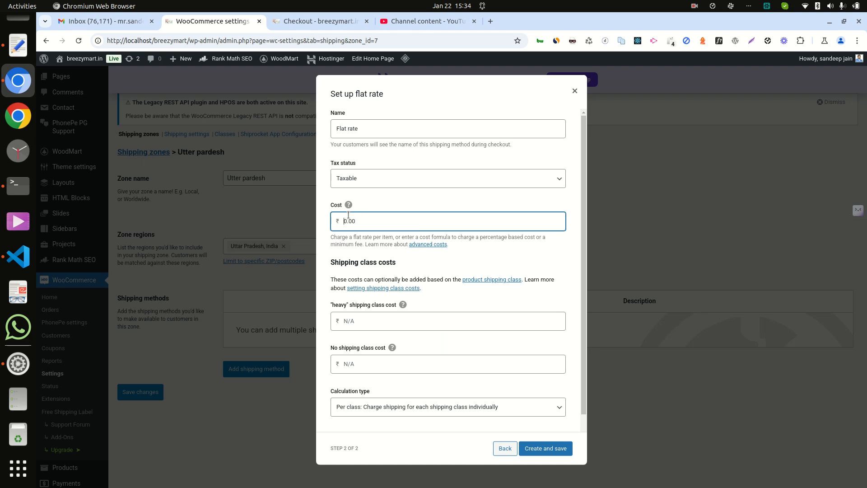
text(100)
key(BackSpace)
key(BackSpace)
key(BackSpace)
key(BackSpace)
key(BackSpace)
key(BackSpace)
text(100)
Set the flat rate's tax status to None and save the method to the Utter pardesh zone.
click(371, 179)
click(370, 199)
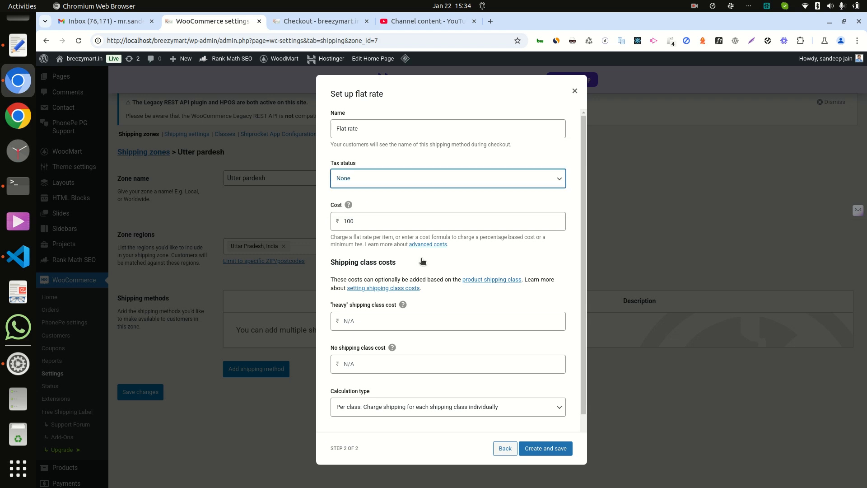
click(537, 450)
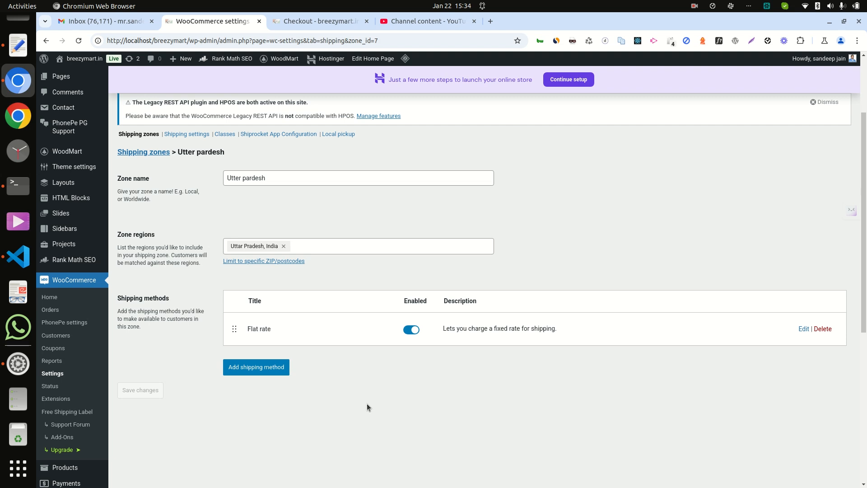
Add a free shipping method to the Utter pardesh zone that requires a minimum order amount of ₹1300, and save it.
click(265, 372)
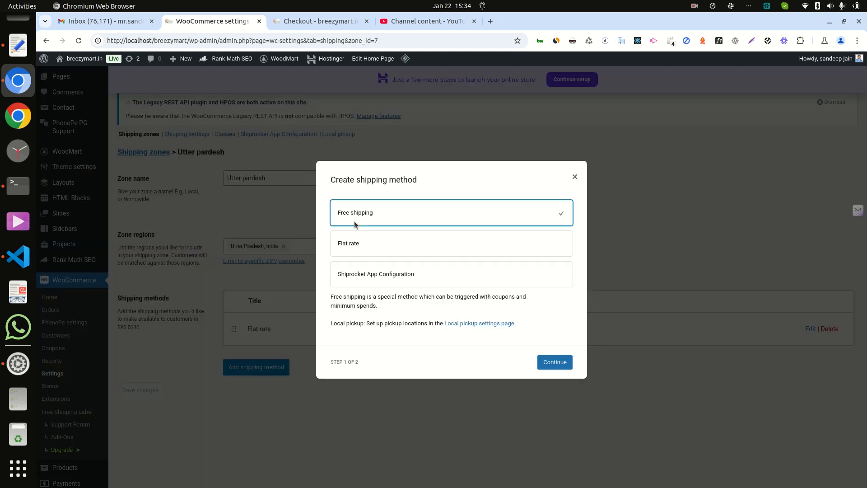
click(554, 362)
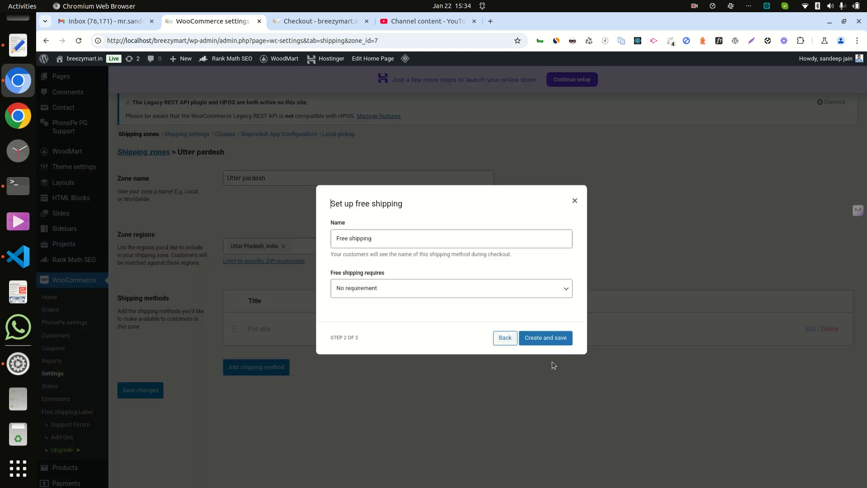
click(377, 289)
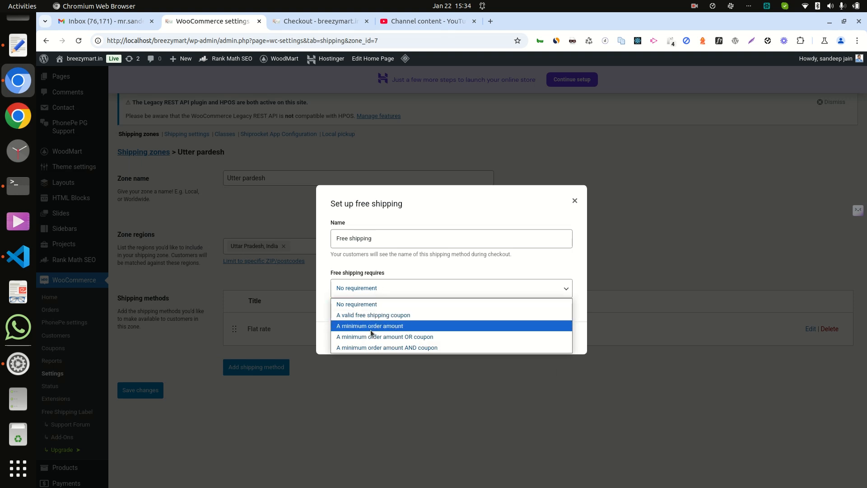
click(370, 328)
click(363, 298)
text(1300)
click(521, 378)
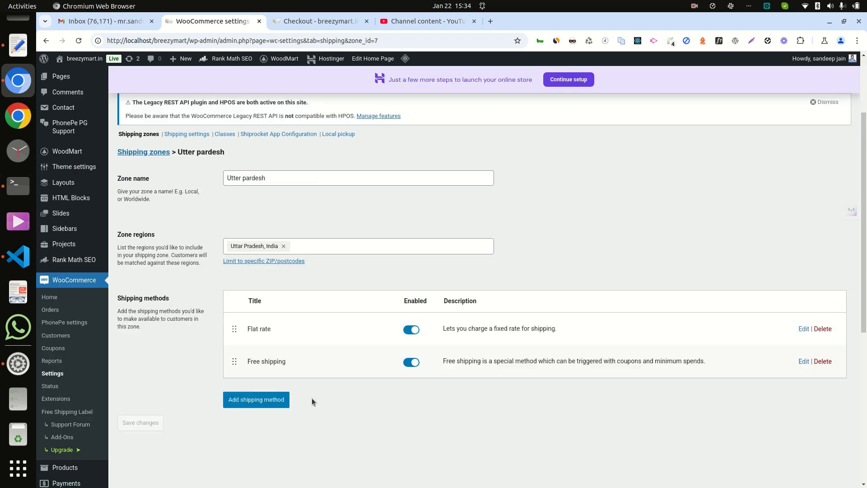
Return to the shipping zones list and start another zone named "other state".
scroll(172, 387, up, 3)
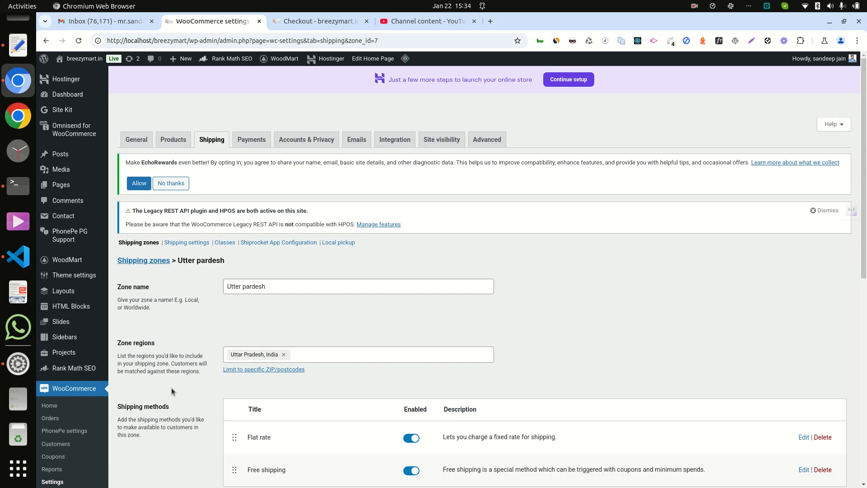
click(142, 260)
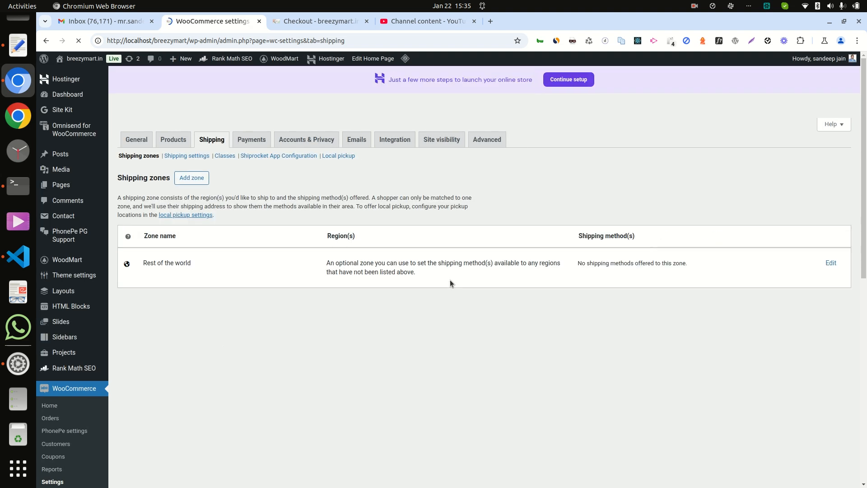
scroll(449, 280, down, 3)
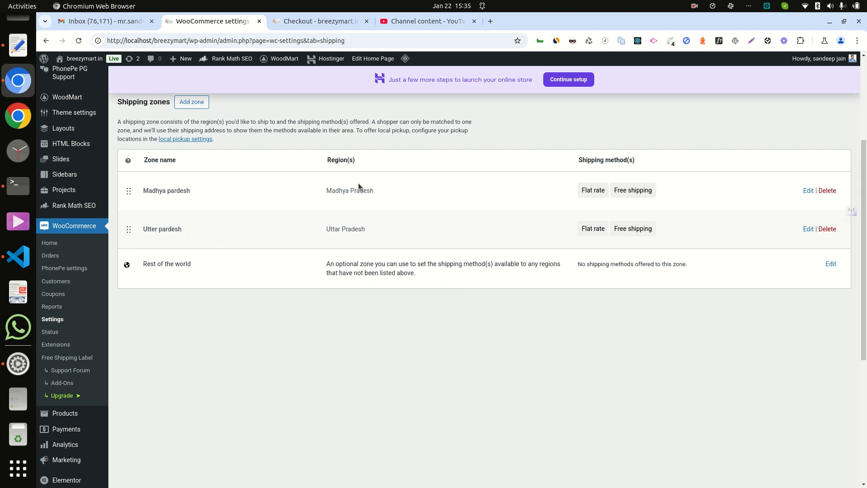
scroll(353, 185, up, 3)
scroll(354, 185, up, 2)
click(191, 211)
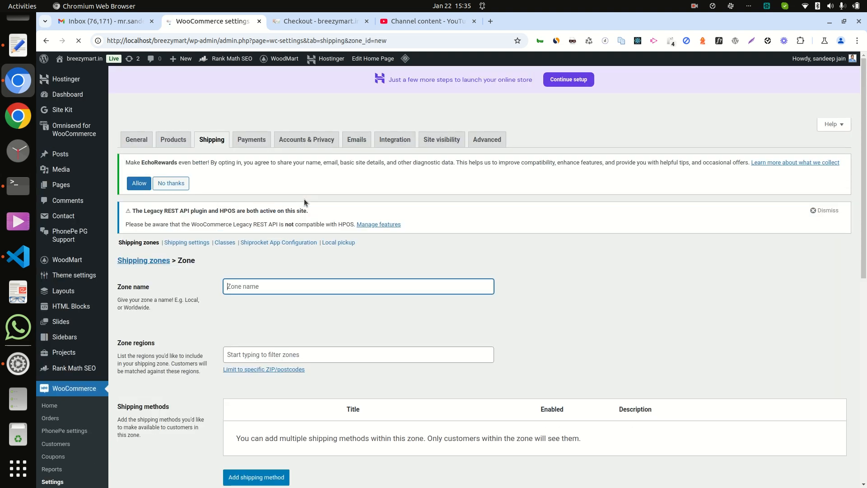
text(other)
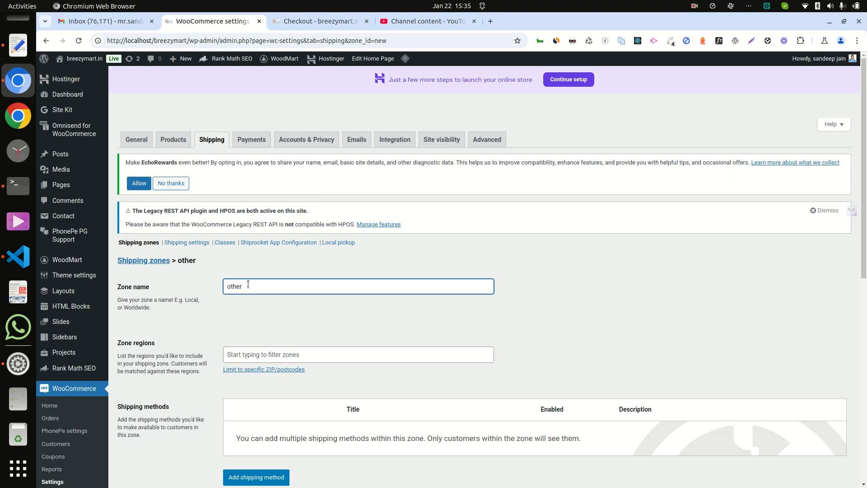
text( st)
text(ate)
Filter the zone regions by "india" and select both India and Asia for the other state zone.
scroll(307, 316, down, 2)
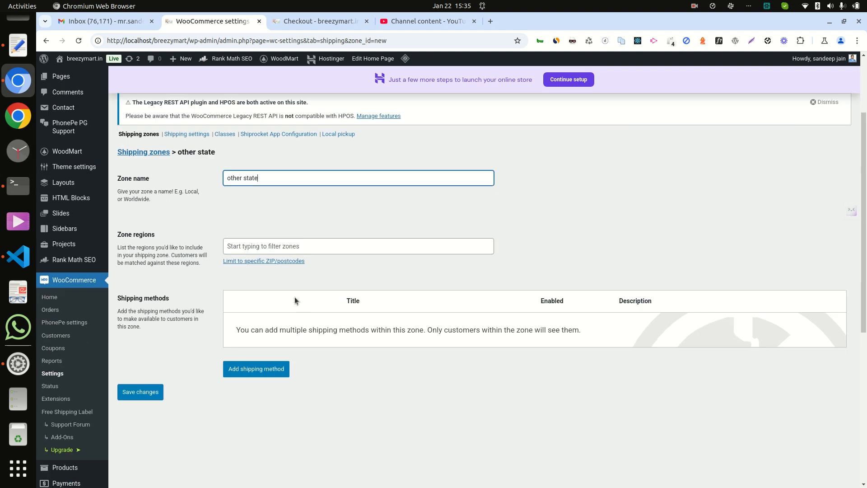
click(278, 243)
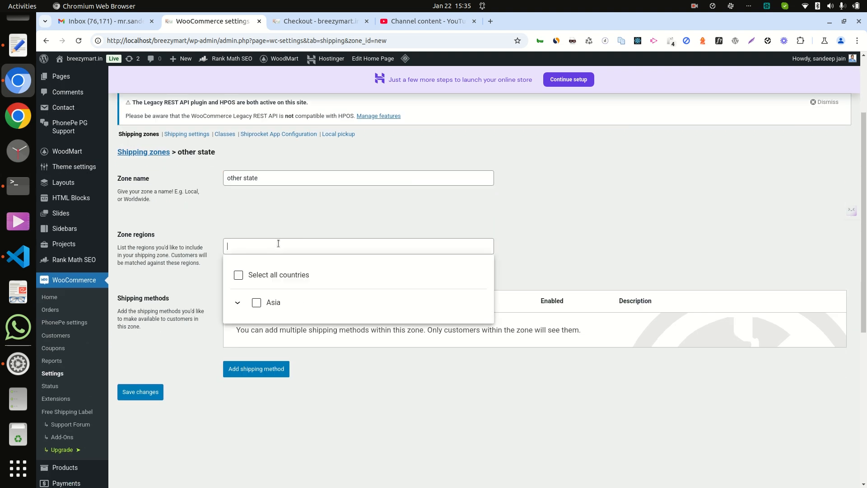
text(india)
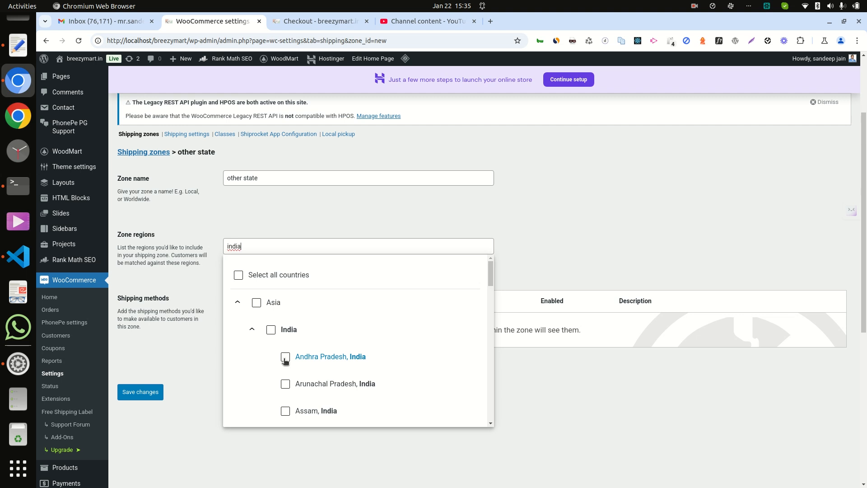
click(271, 329)
click(255, 303)
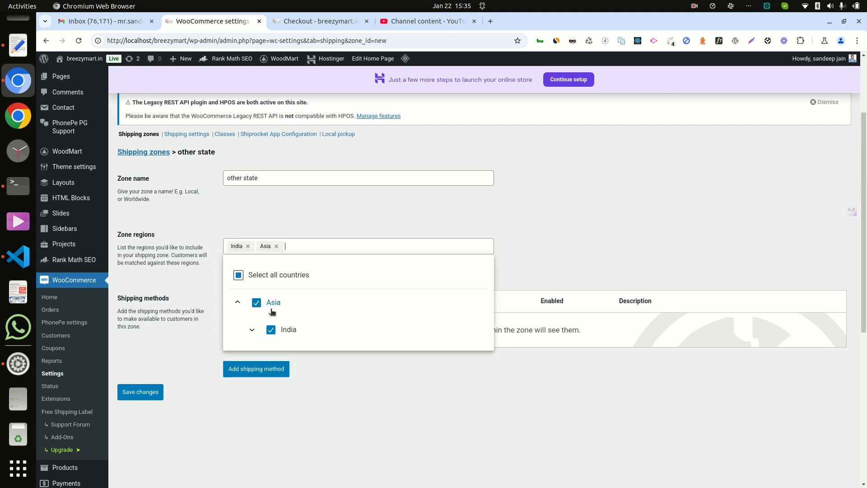
Expand India in the zone regions and select Andhra Pradesh, Arunachal Pradesh and Assam individually.
scroll(298, 337, down, 2)
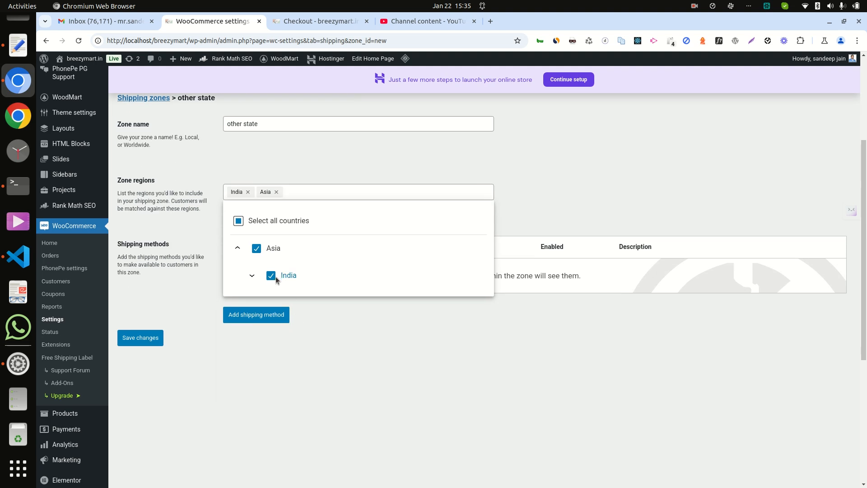
click(252, 276)
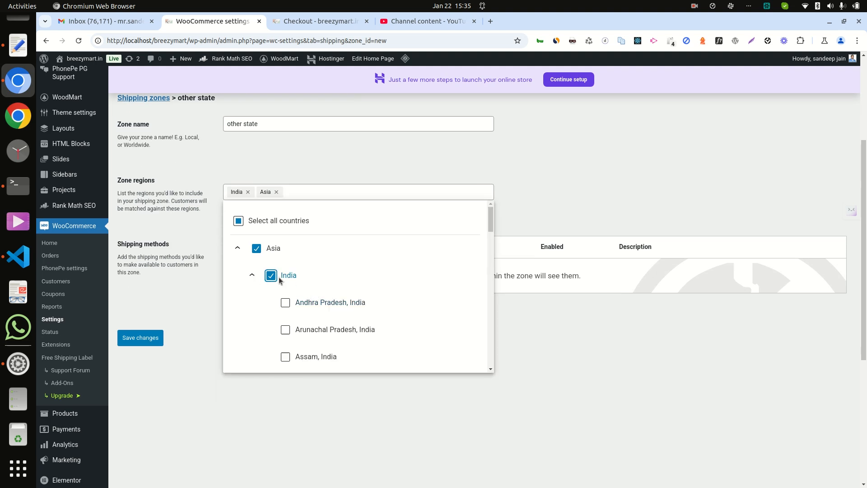
click(285, 305)
click(270, 276)
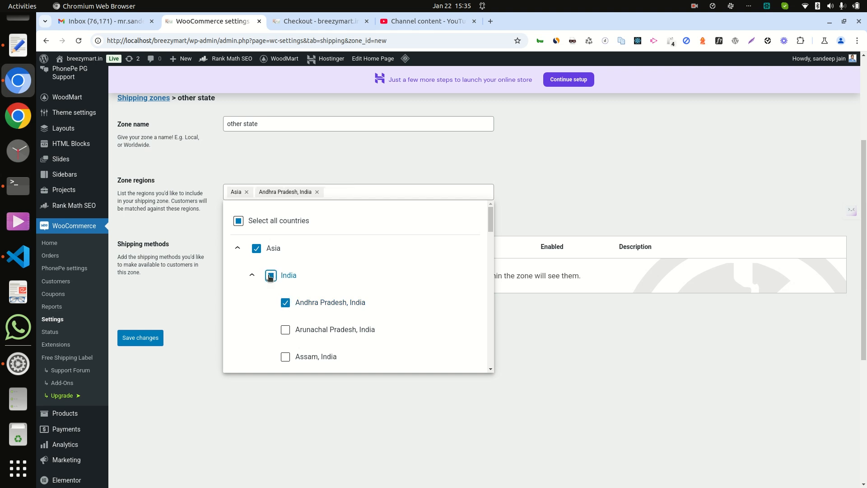
click(288, 337)
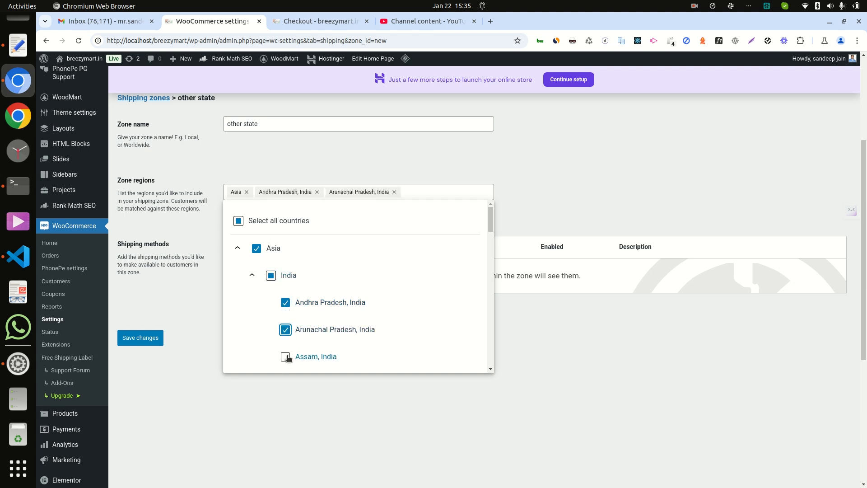
click(285, 357)
Add Bihar, Chhattisgarh, Goa, Gujarat, Haryana, Himachal Pradesh, Jammu and Kashmir, and Jharkhand to the zone regions.
scroll(291, 357, down, 3)
click(285, 227)
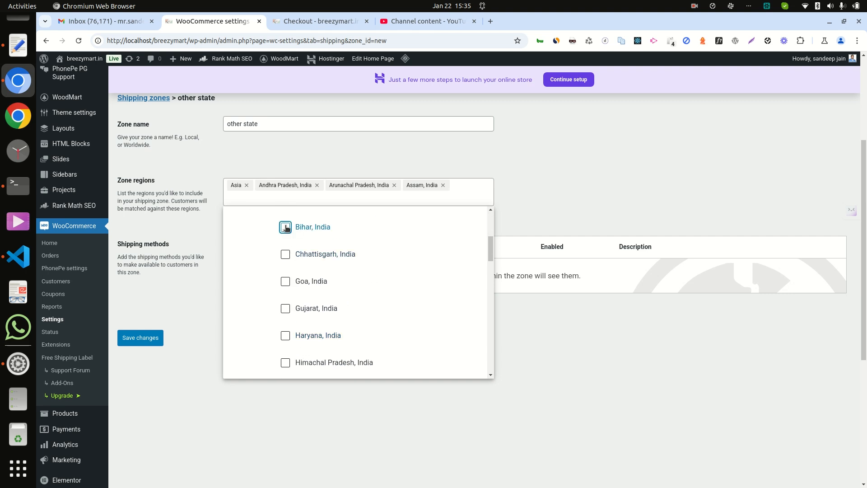
click(285, 260)
click(285, 287)
click(286, 315)
click(285, 345)
click(285, 368)
click(286, 289)
click(285, 315)
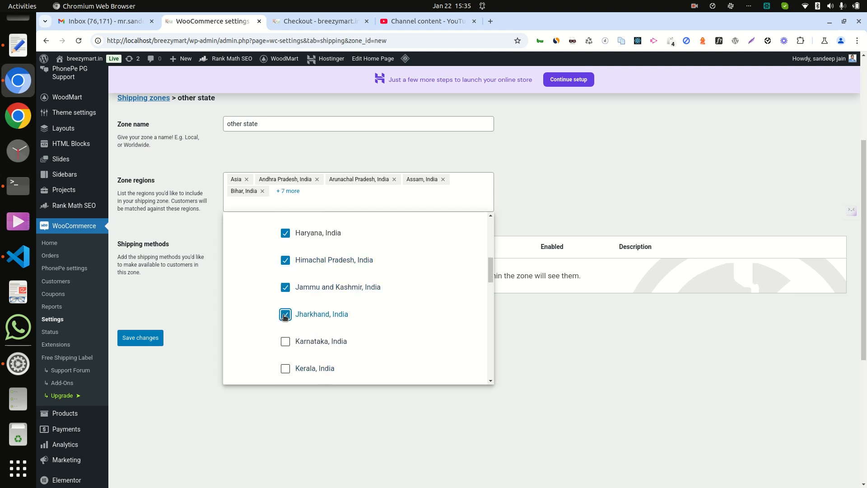
Add Karnataka, Kerala, Ladakh, Maharashtra and Manipur to the zone regions, leaving out Madhya Pradesh.
click(285, 341)
click(285, 367)
scroll(298, 359, down, 2)
click(286, 287)
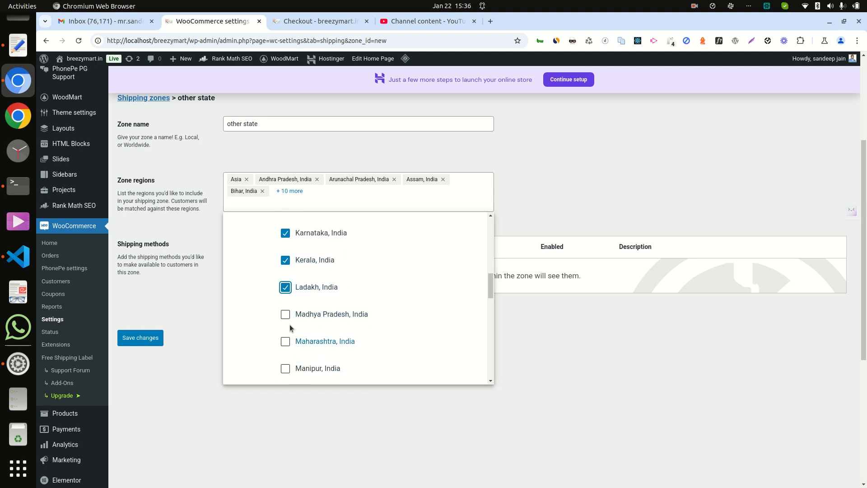
click(285, 342)
click(285, 368)
Add every Indian state listed after Manipur, up to and including Uttarakhand, to the zone regions.
scroll(307, 362, down, 2)
click(286, 287)
click(285, 315)
click(288, 341)
click(286, 368)
scroll(298, 358, down, 2)
click(285, 287)
click(286, 314)
click(285, 342)
click(286, 368)
scroll(332, 352, down, 2)
click(285, 287)
click(285, 314)
click(285, 341)
Skip Uttar Pradesh and add West Bengal, Andaman and Nicobar Islands, Chandigarh, and Dadra and Nagar Haveli to the zone regions.
scroll(300, 348, down, 2)
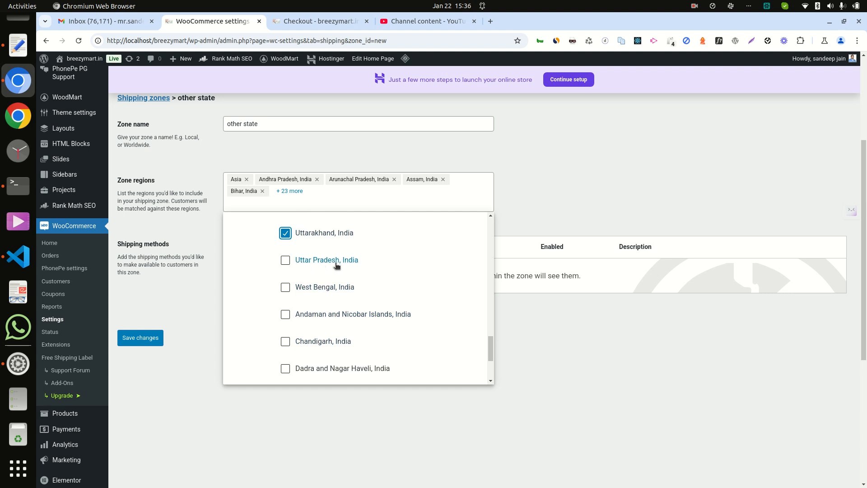
click(285, 287)
click(286, 314)
click(285, 342)
click(285, 369)
Add Daman and Diu, Delhi, Lakshadeep and Pondicherry (Puducherry) to the zone regions and close the region list.
scroll(288, 352, down, 2)
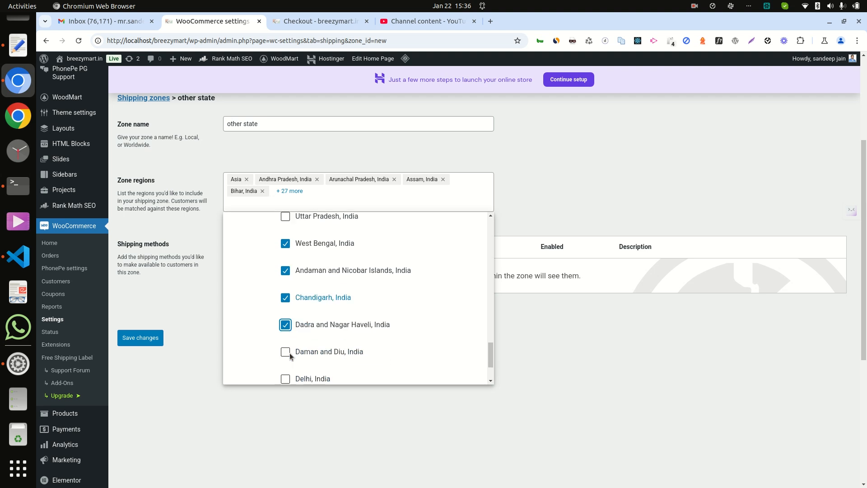
click(286, 282)
click(286, 310)
click(286, 337)
click(286, 364)
scroll(300, 363, down, 3)
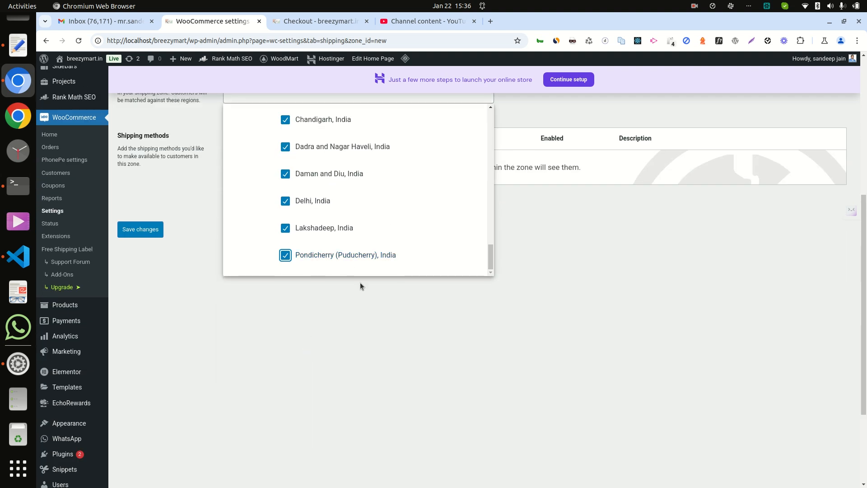
click(534, 337)
scroll(454, 283, up, 3)
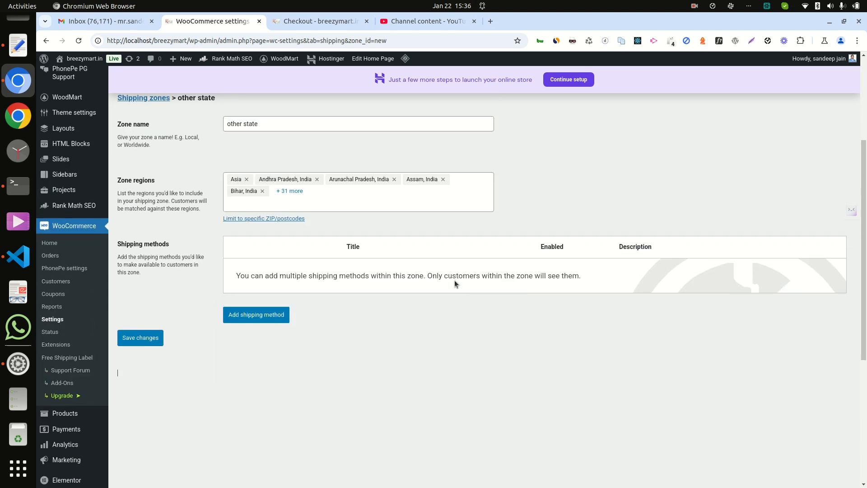
Add a flat rate shipping method costing ₹120 to the other state zone.
click(258, 318)
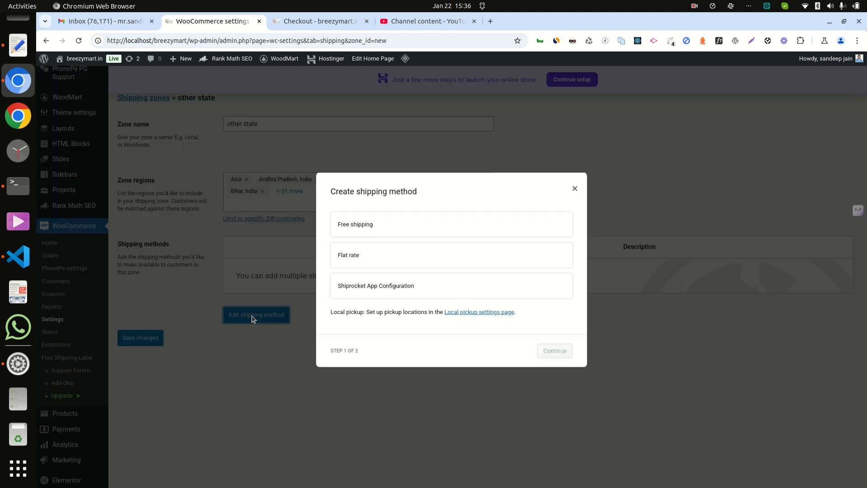
click(359, 256)
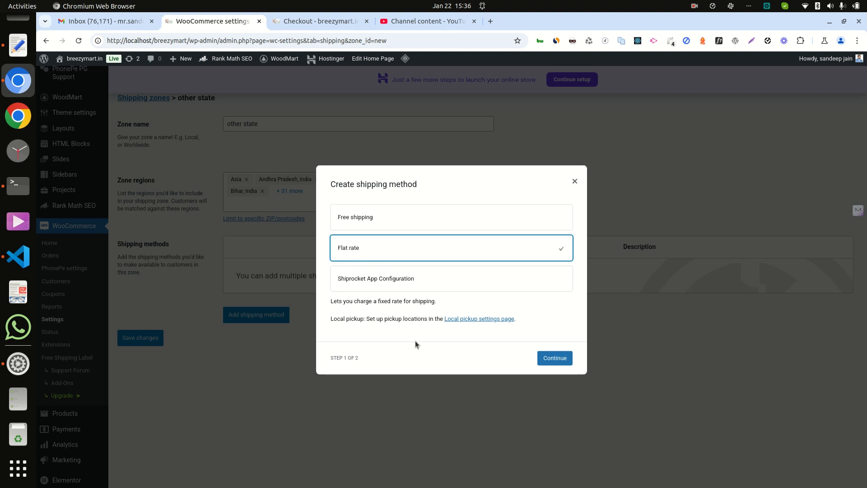
click(568, 357)
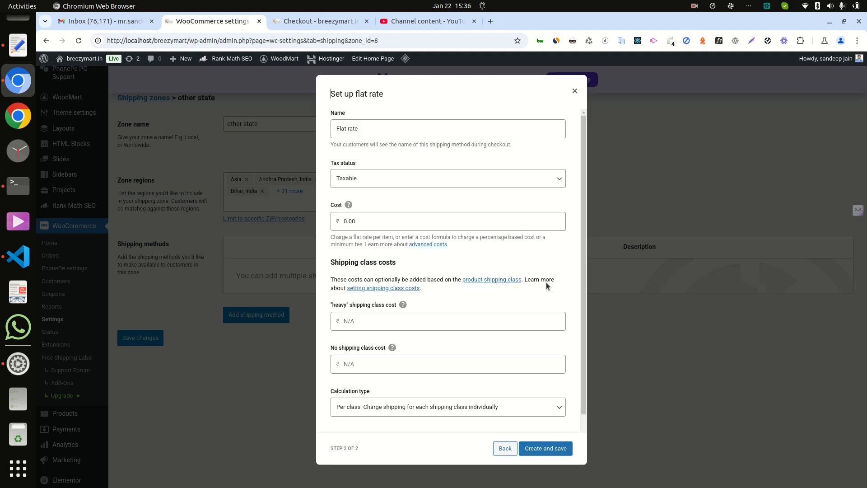
double_click(350, 221)
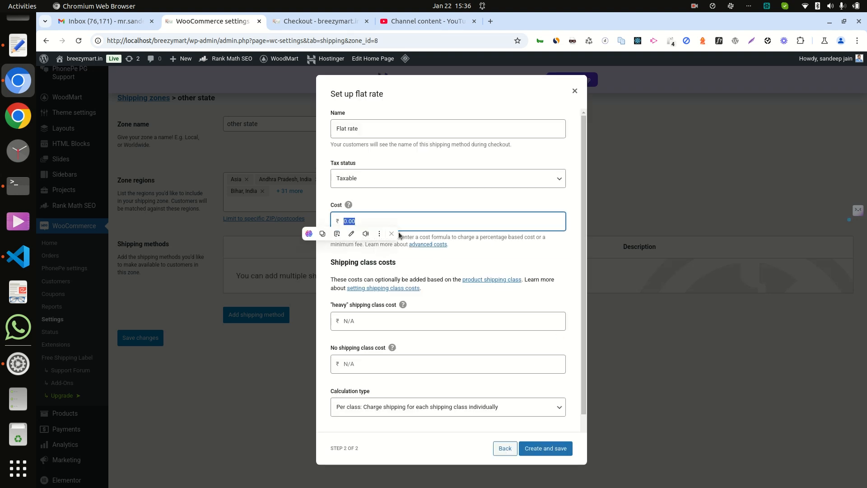
text(120)
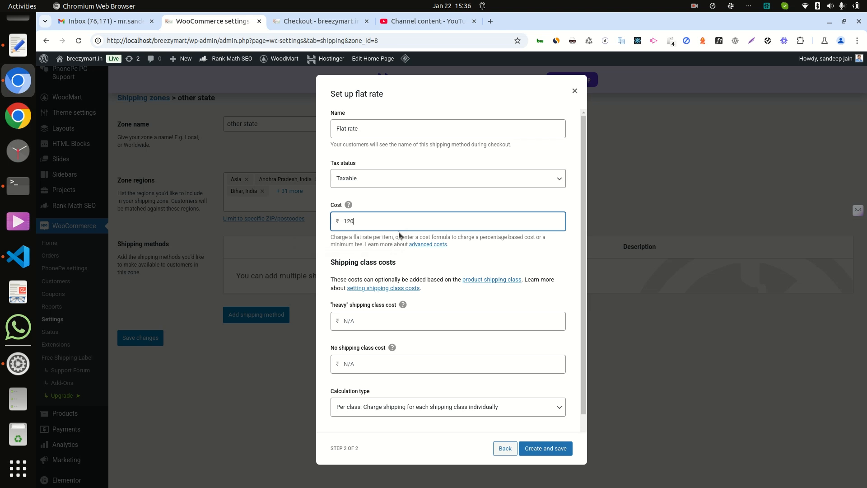
click(544, 448)
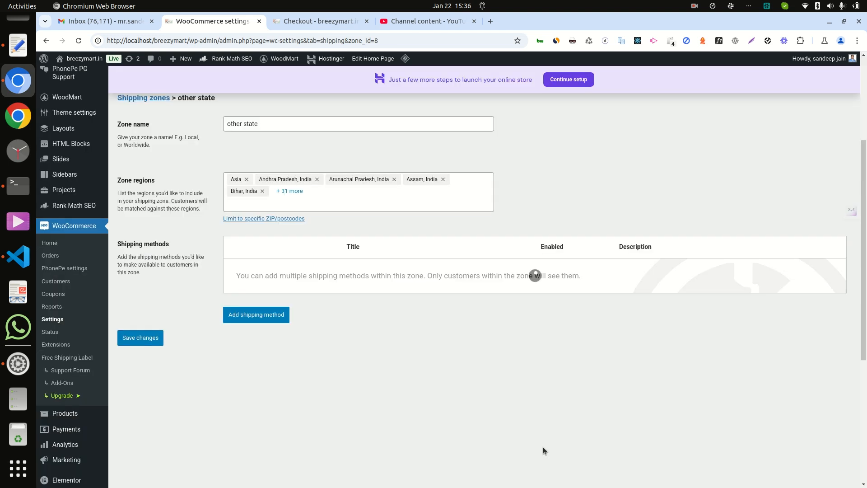
Add a free shipping method to the other state zone that requires a minimum order amount of ₹1300.
click(271, 313)
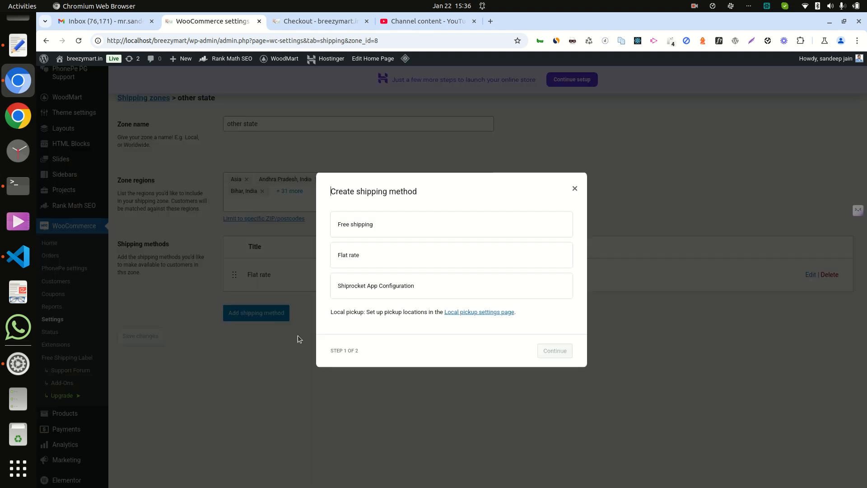
click(345, 227)
click(559, 366)
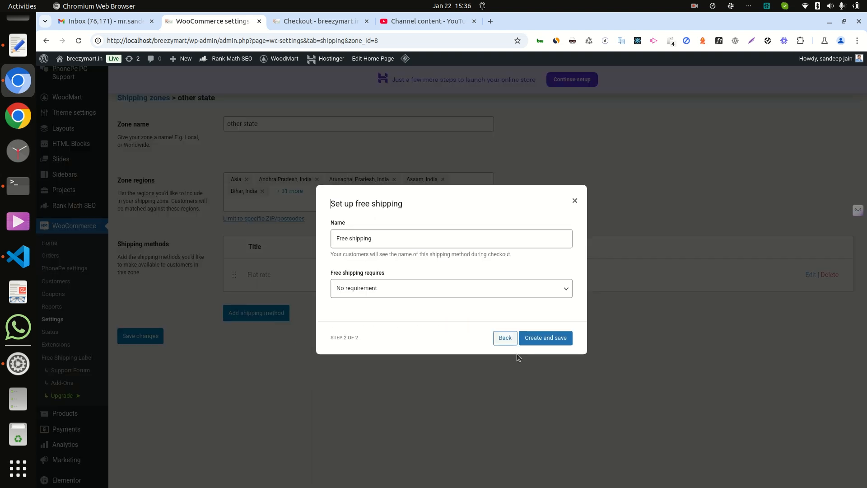
click(390, 289)
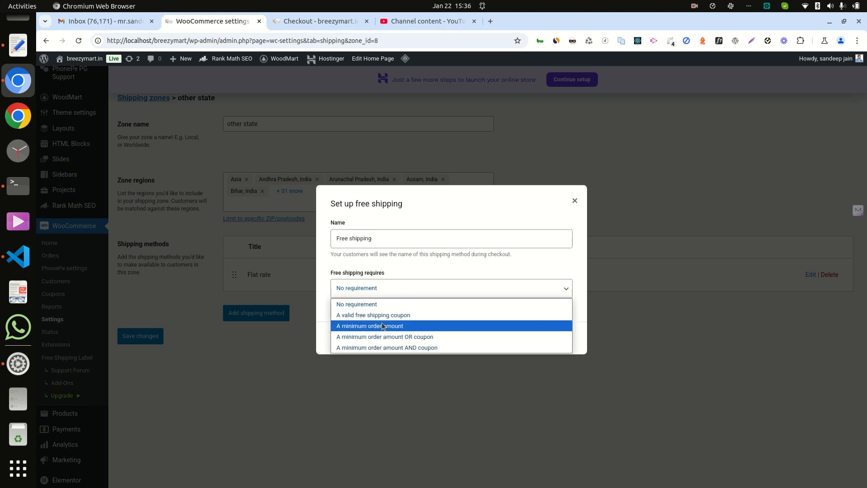
click(383, 326)
double_click(379, 294)
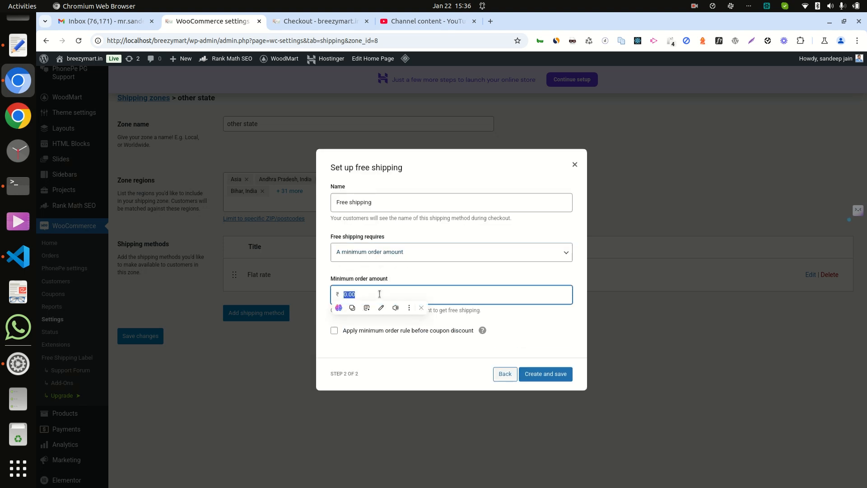
text(13)
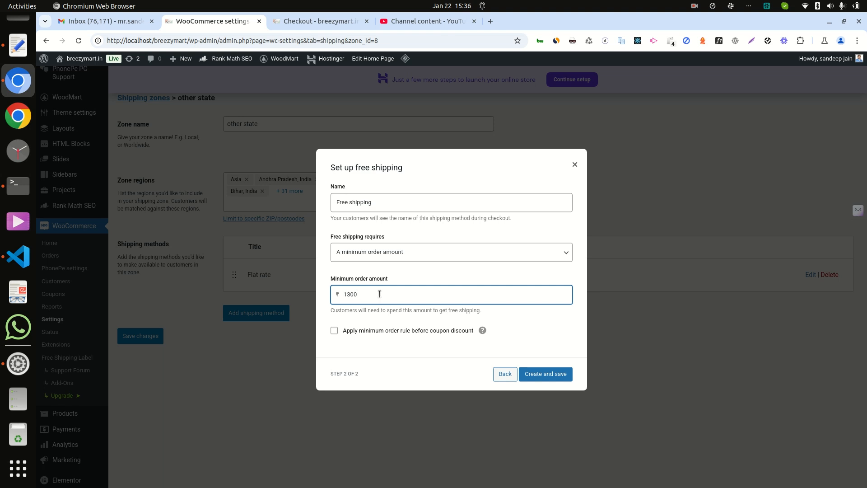
click(545, 374)
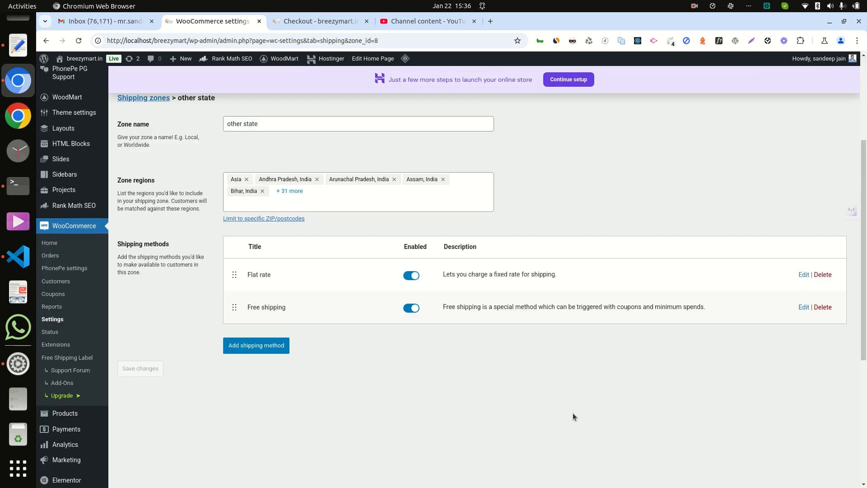
Open the settings of the Cash on delivery payment method.
scroll(334, 403, up, 4)
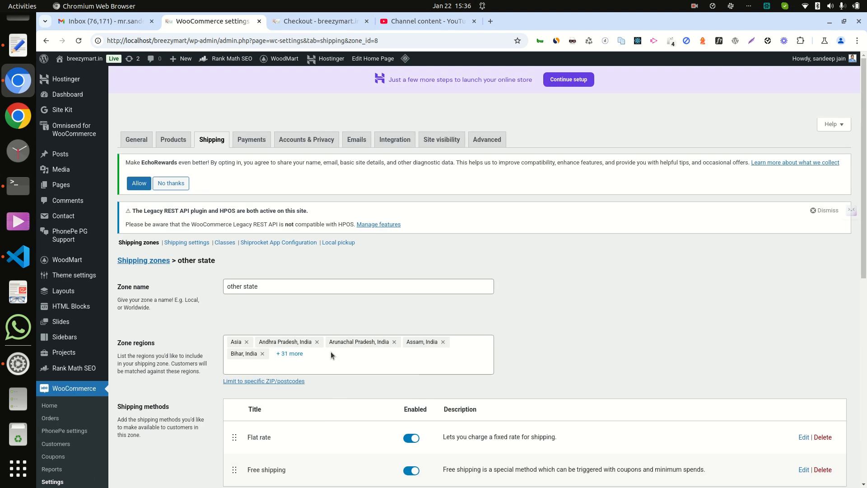
click(246, 144)
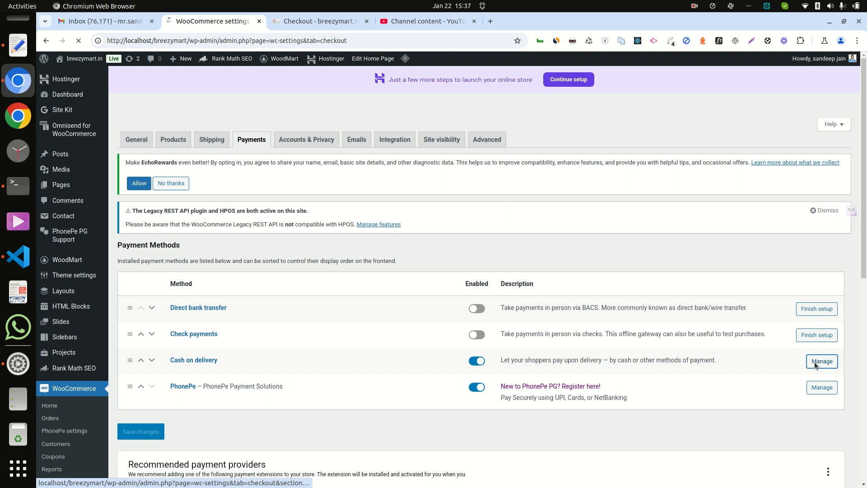
click(815, 362)
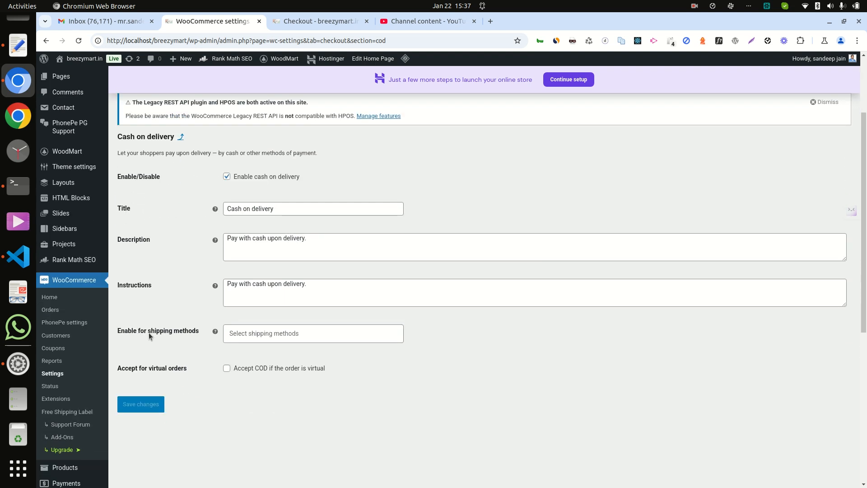
Enable cash on delivery for the flat rate methods of the Utter pardesh, Madhya pardesh and other state zones.
click(273, 336)
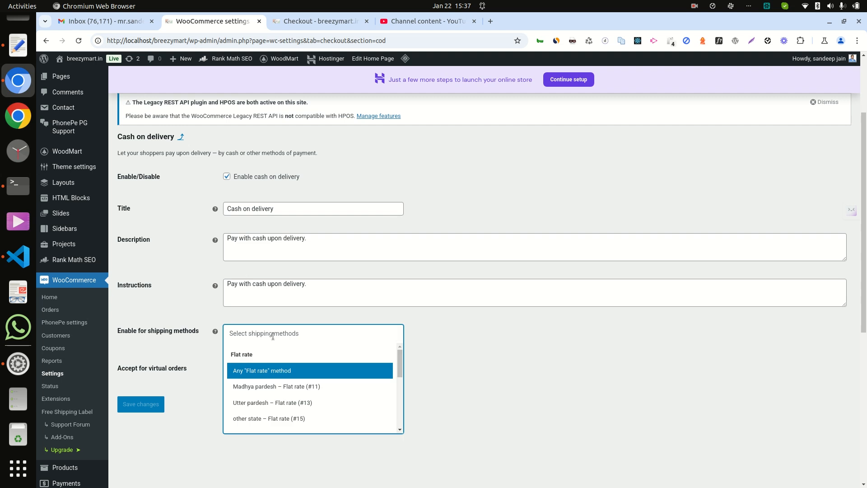
click(275, 402)
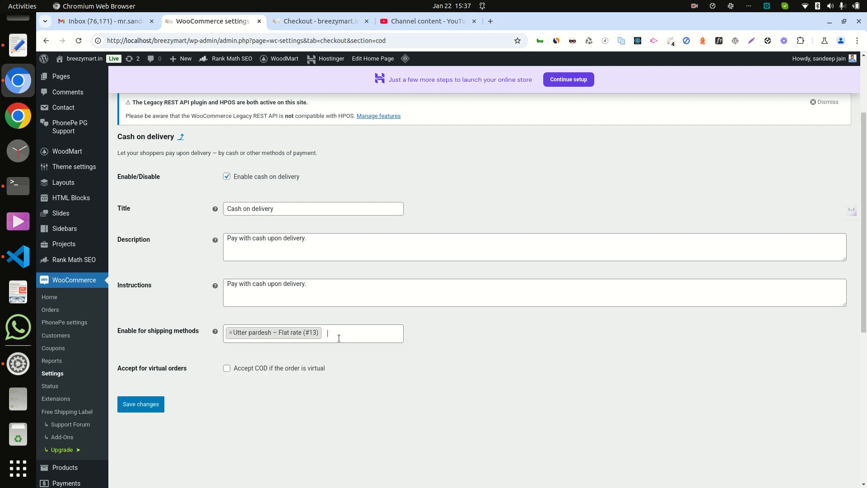
click(339, 338)
click(283, 385)
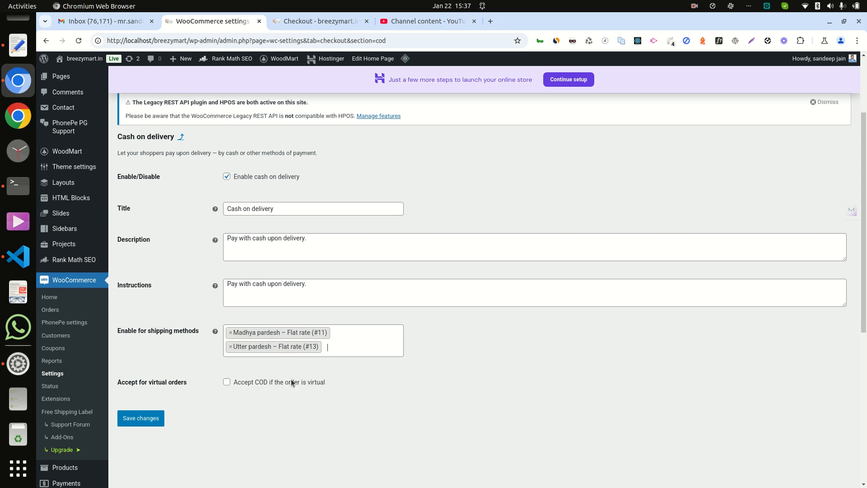
click(334, 346)
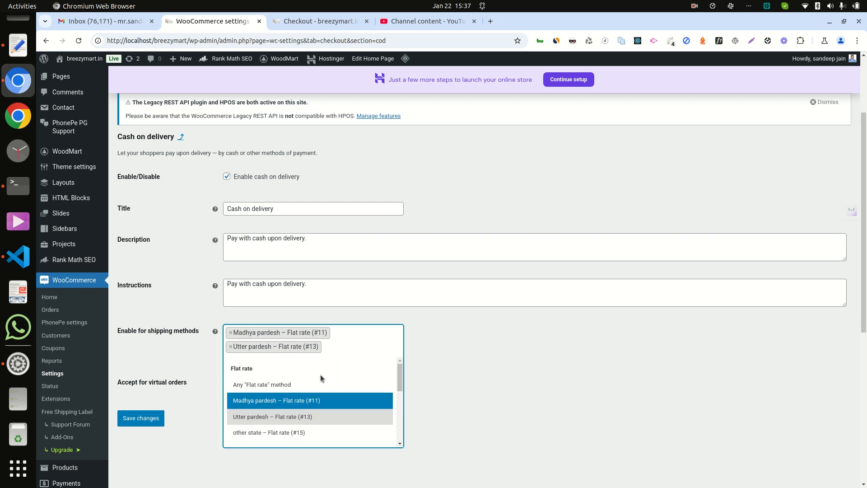
click(284, 433)
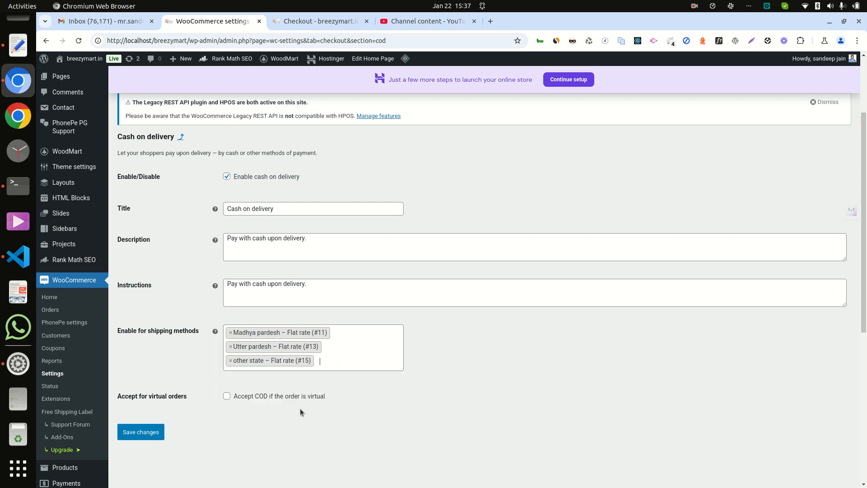
Enable cash on delivery for the free shipping methods of the Madhya pardesh and Utter pardesh zones as well.
click(331, 360)
scroll(332, 384, down, 3)
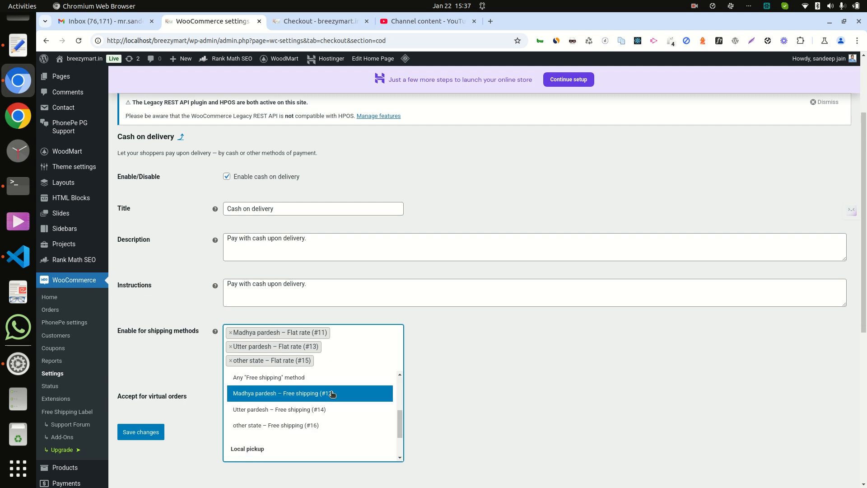
scroll(332, 393, up, 2)
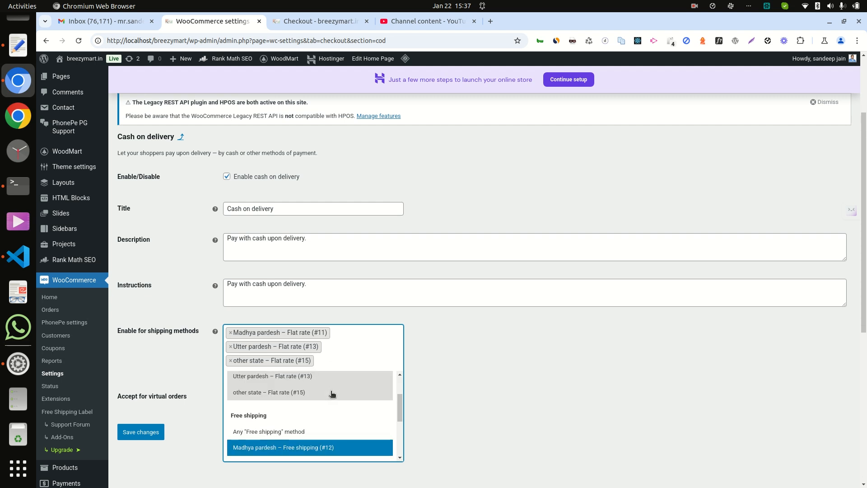
click(313, 448)
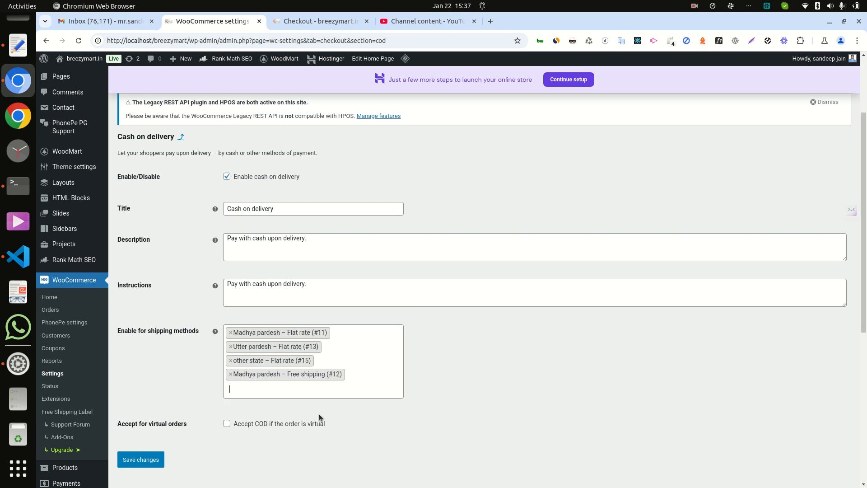
click(299, 391)
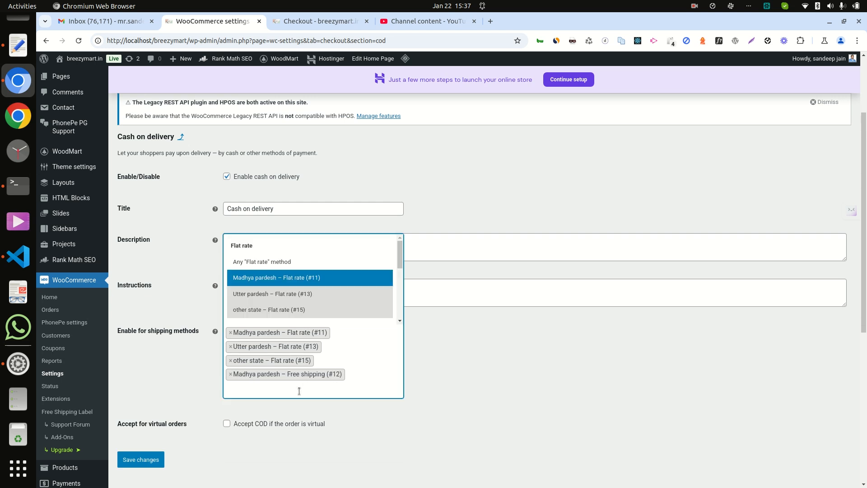
scroll(299, 370, down, 4)
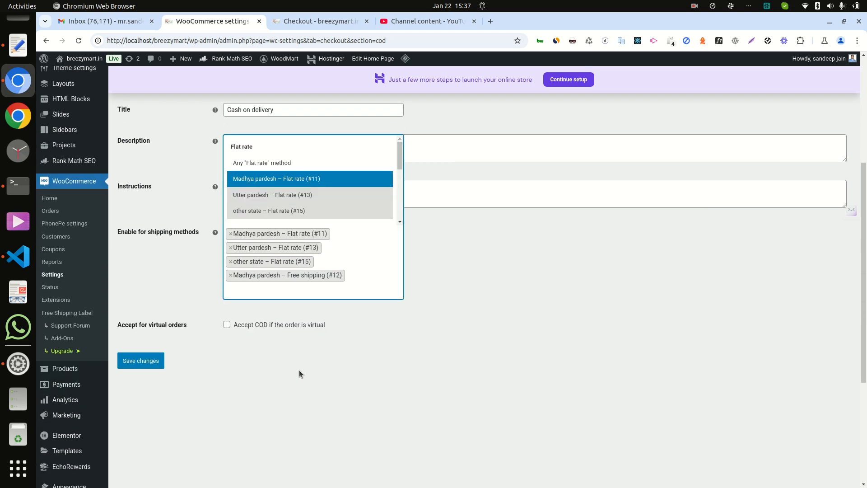
click(288, 281)
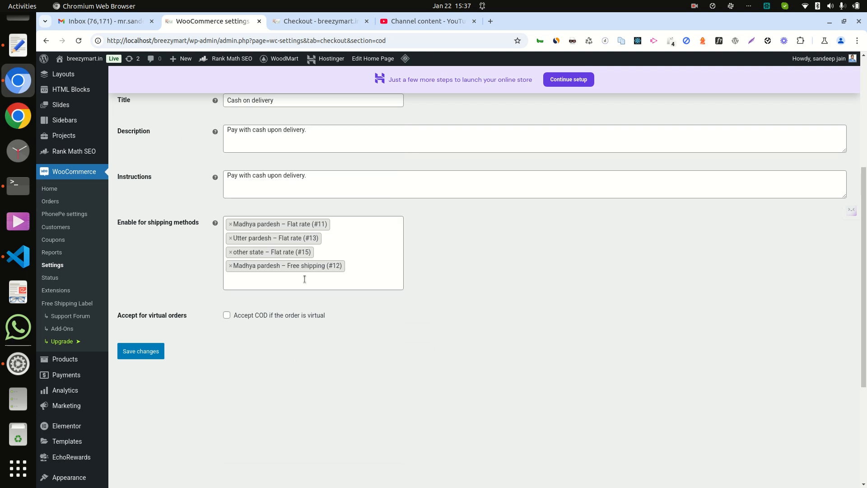
click(304, 279)
scroll(301, 201, down, 3)
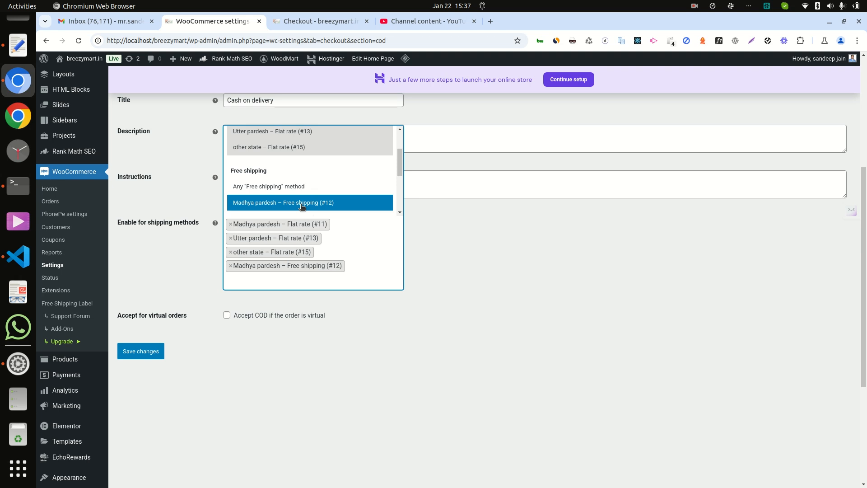
scroll(301, 206, down, 2)
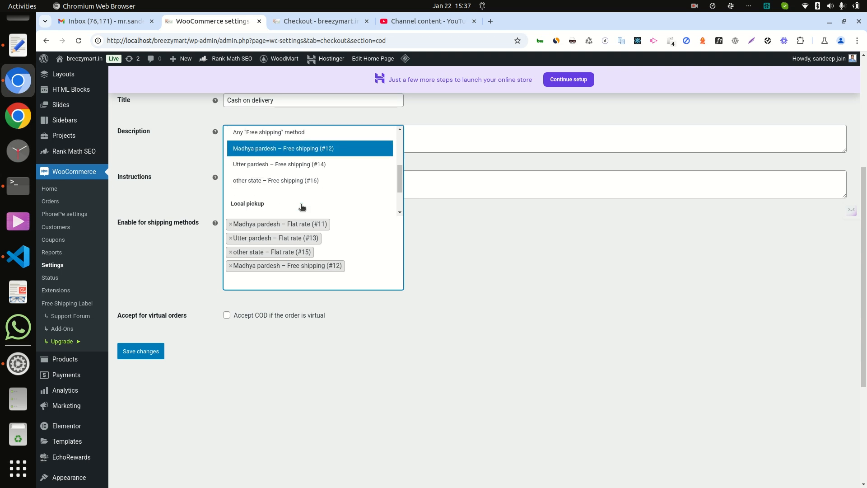
click(303, 168)
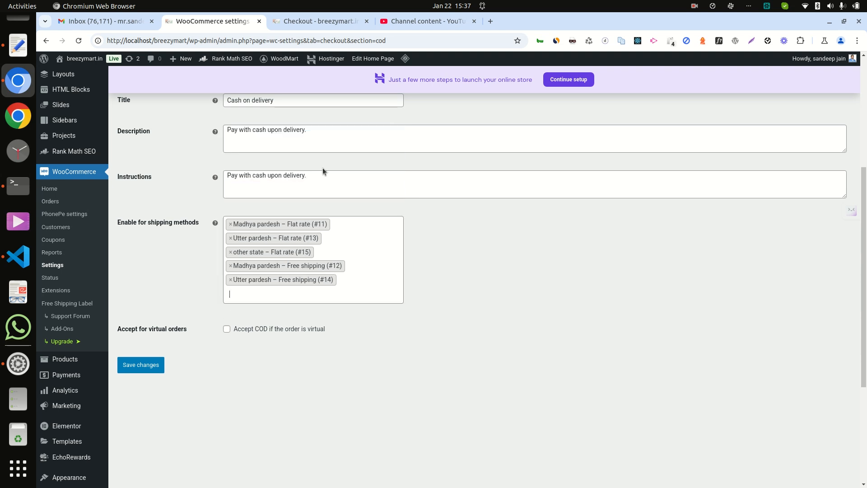
Add the other state zone's free shipping method to cash on delivery and save the payment settings.
click(294, 292)
scroll(283, 201, down, 3)
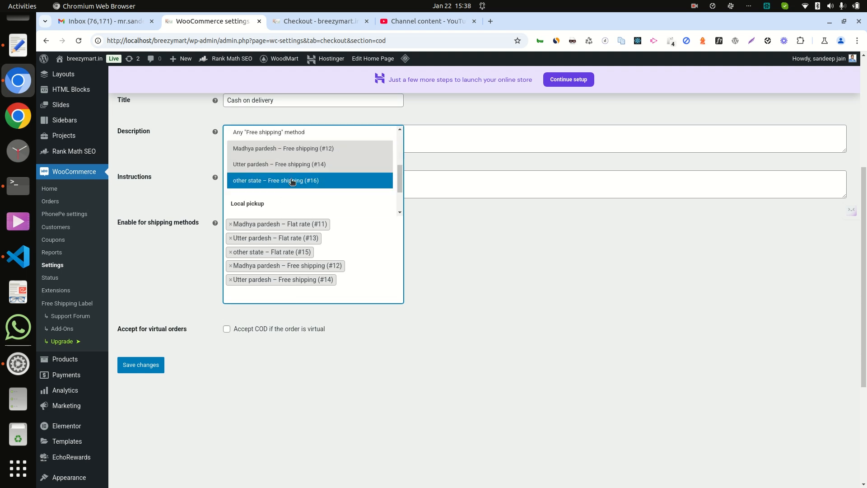
click(321, 183)
click(144, 365)
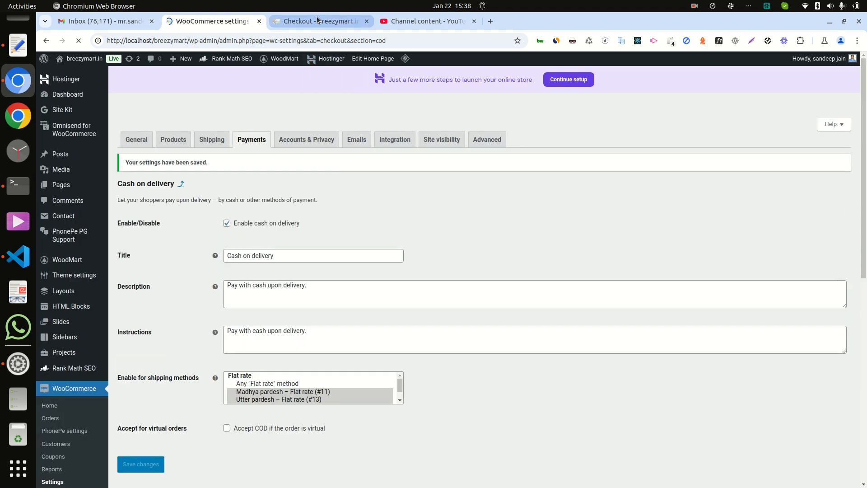
Reload the store's checkout page and examine the shipping charge and payment options for the Andhra Pradesh address.
click(318, 20)
right_click(175, 70)
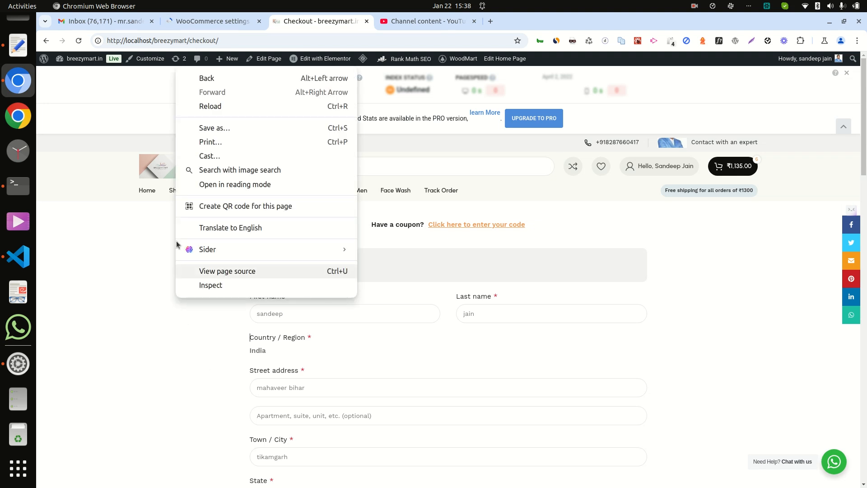
click(199, 104)
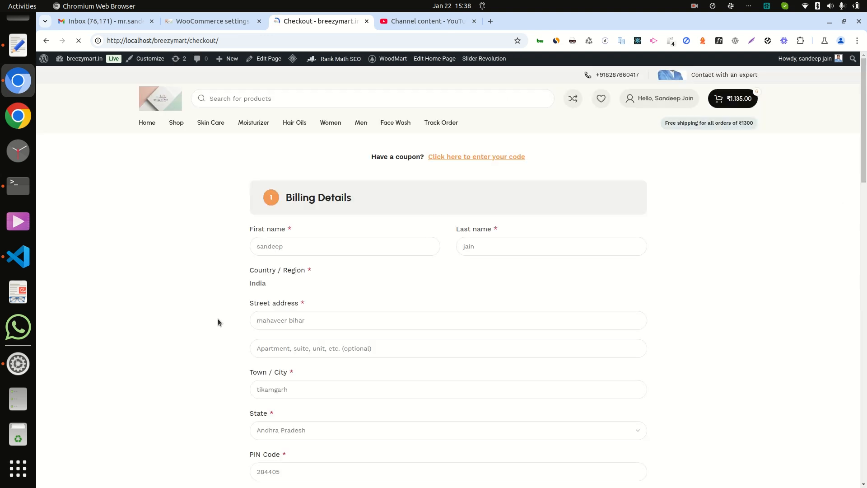
scroll(218, 318, down, 10)
scroll(217, 319, down, 4)
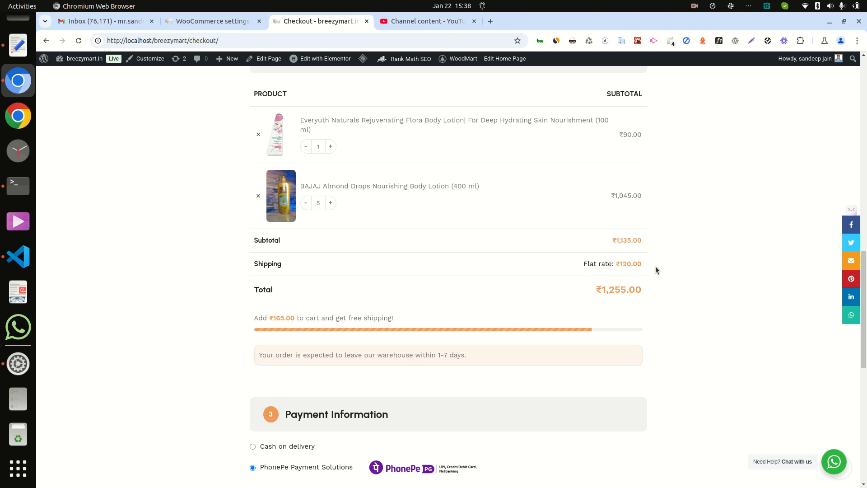
scroll(657, 267, up, 7)
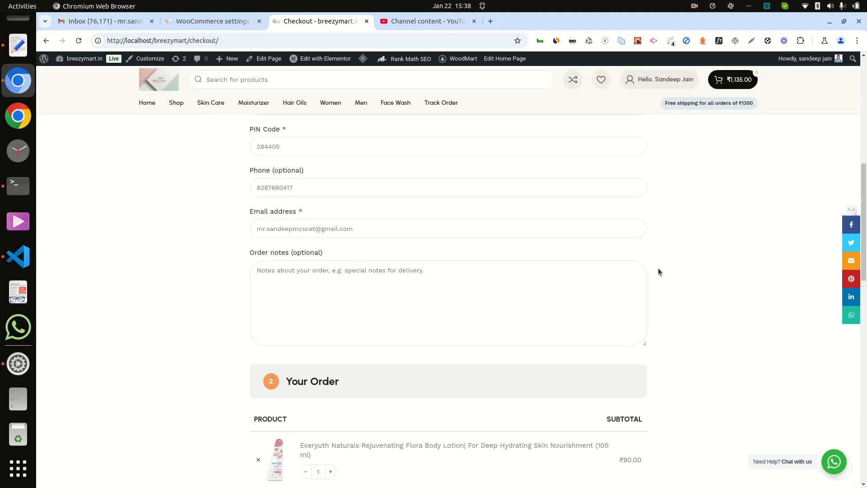
scroll(658, 270, up, 1)
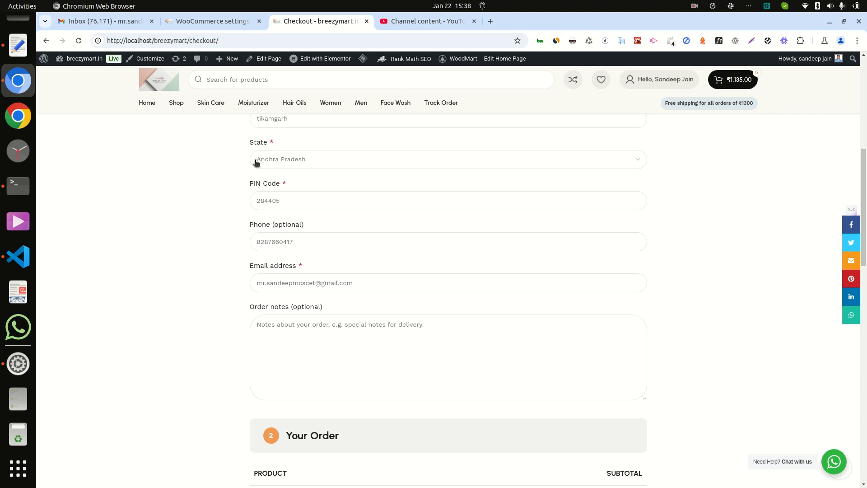
click(277, 160)
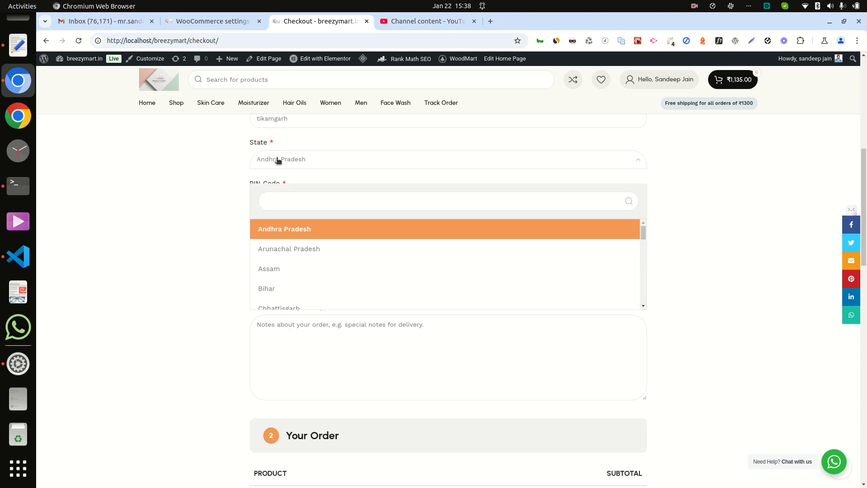
click(210, 170)
Increase the BAJAJ Almond Drops body lotion quantity to 6 and check the order's shipping charge and payment options.
scroll(138, 321, down, 6)
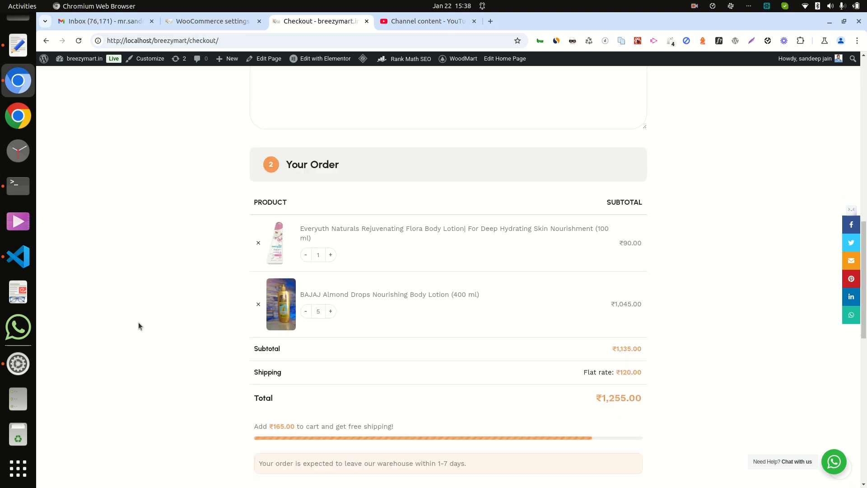
click(330, 310)
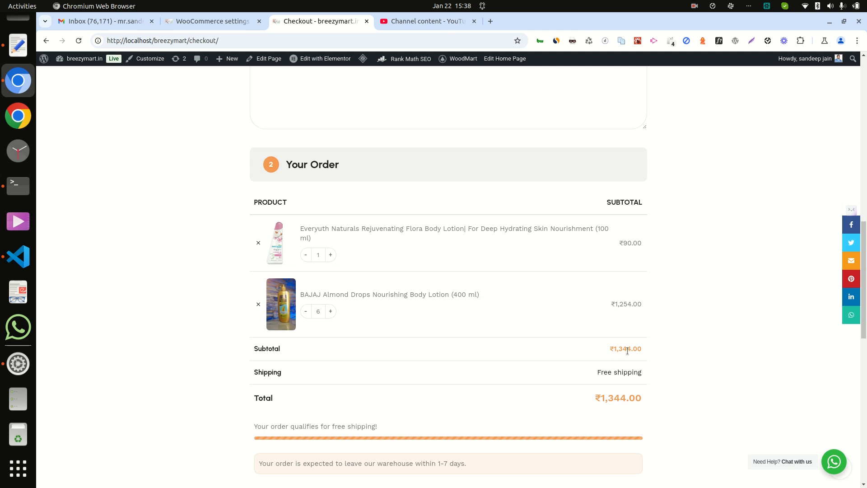
scroll(464, 407, down, 3)
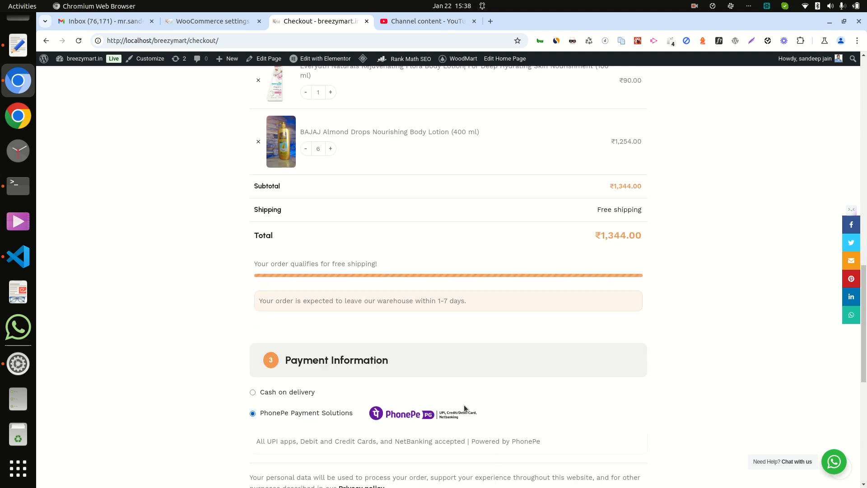
Set the billing state to Uttar Pradesh and check the shipping charge with the BAJAJ Almond Drops lotion quantity reduced to 5.
scroll(464, 404, up, 10)
scroll(414, 344, up, 1)
scroll(302, 310, up, 1)
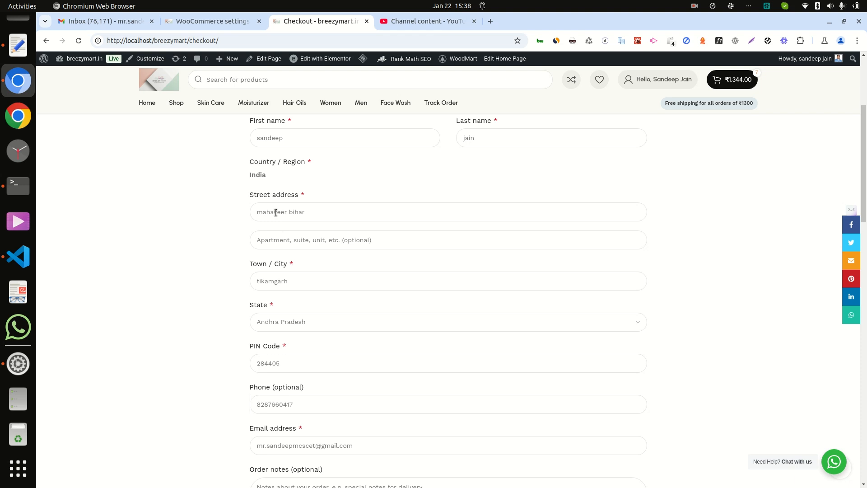
scroll(310, 277, up, 2)
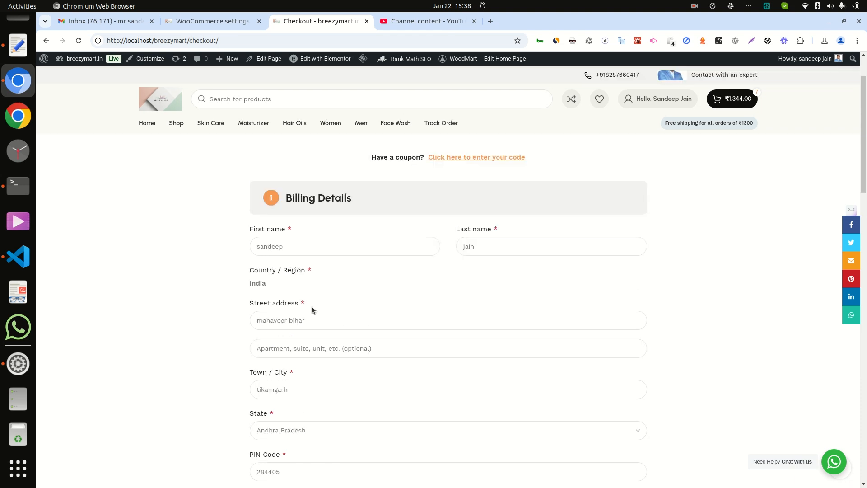
scroll(311, 295, down, 3)
click(296, 269)
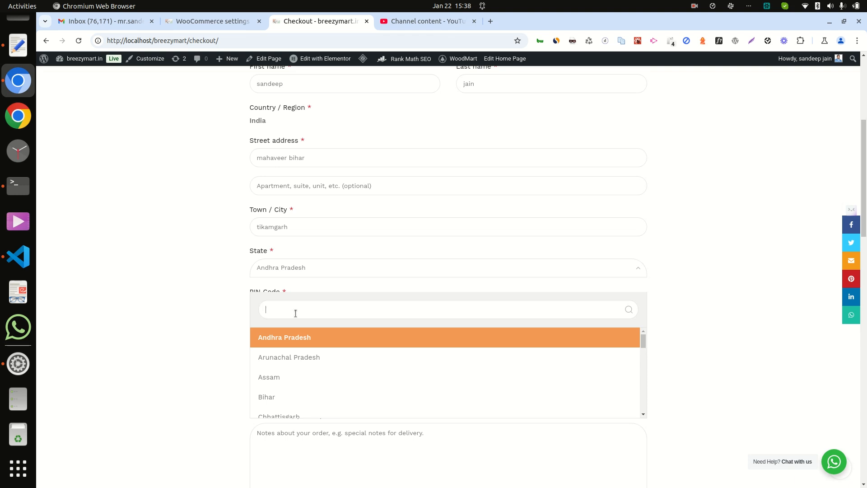
text(u)
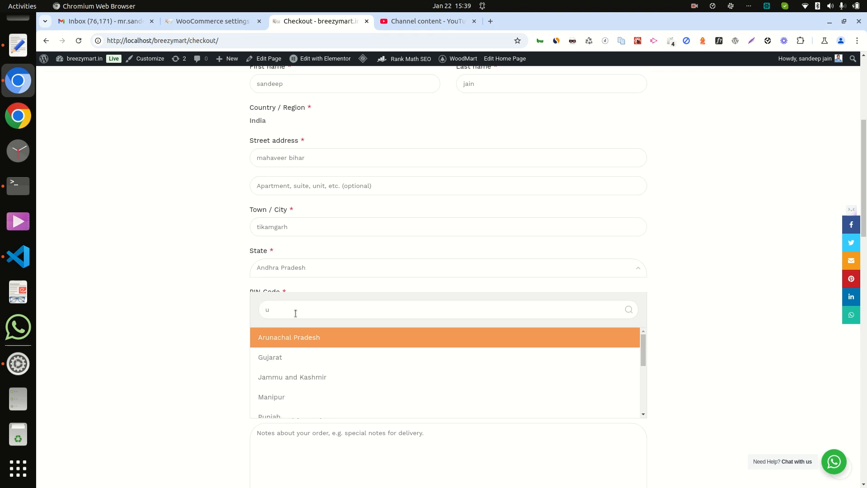
text(tt)
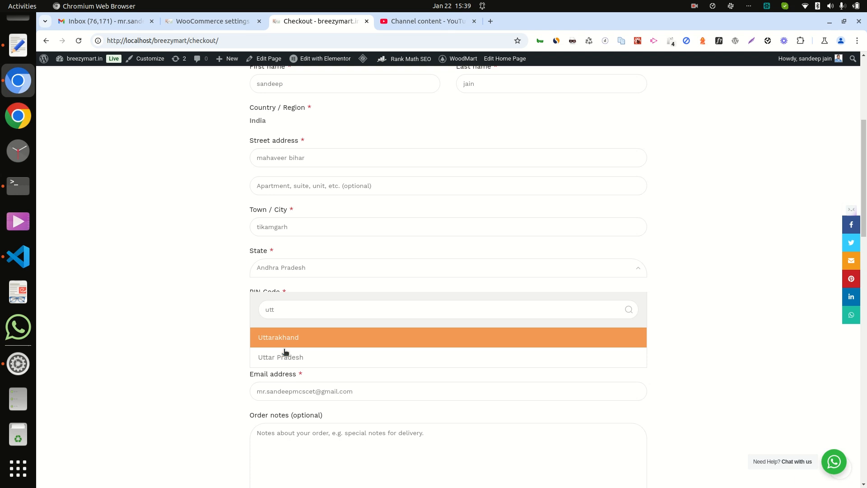
click(284, 354)
scroll(188, 366, down, 8)
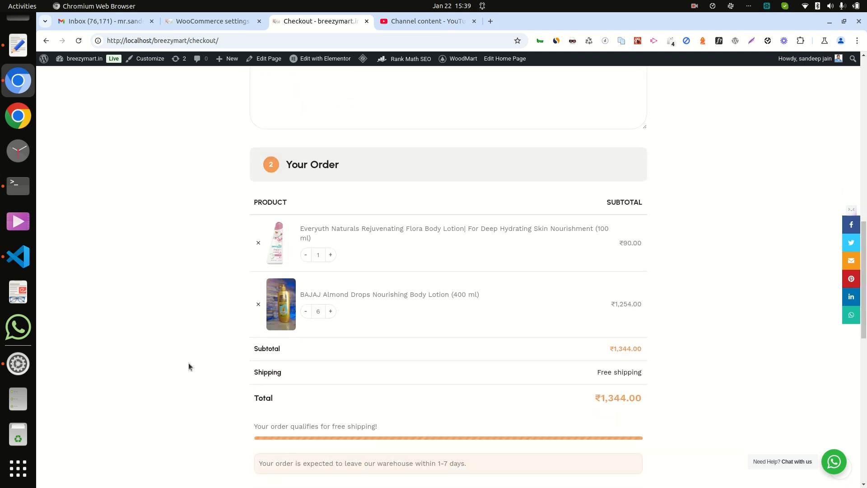
scroll(188, 363, down, 3)
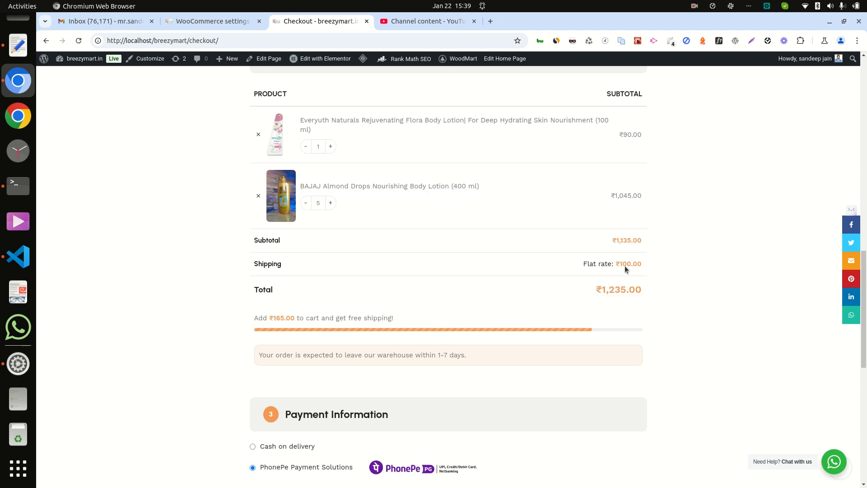
Set the billing state to Madhya Pradesh and check the order's shipping charge and payment options.
scroll(147, 246, up, 10)
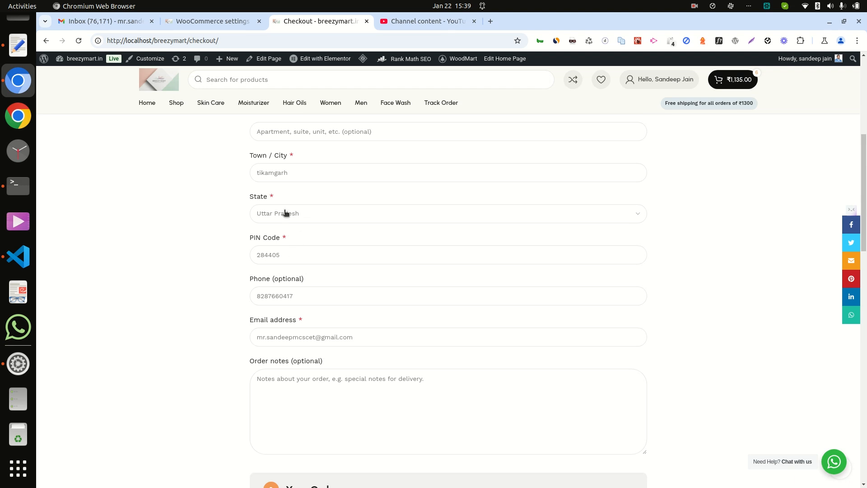
click(286, 214)
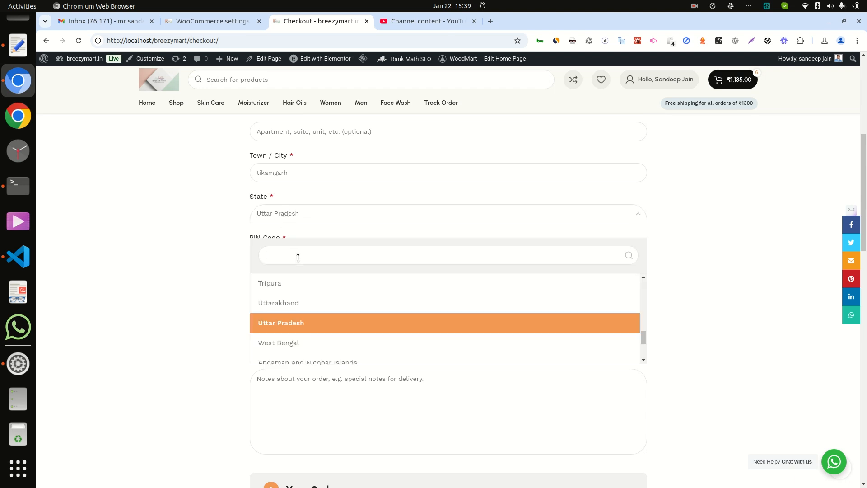
text(madh)
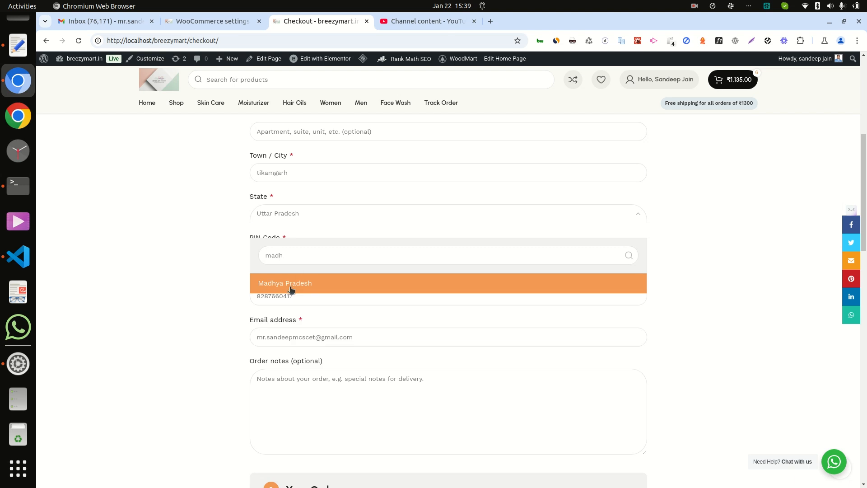
click(291, 283)
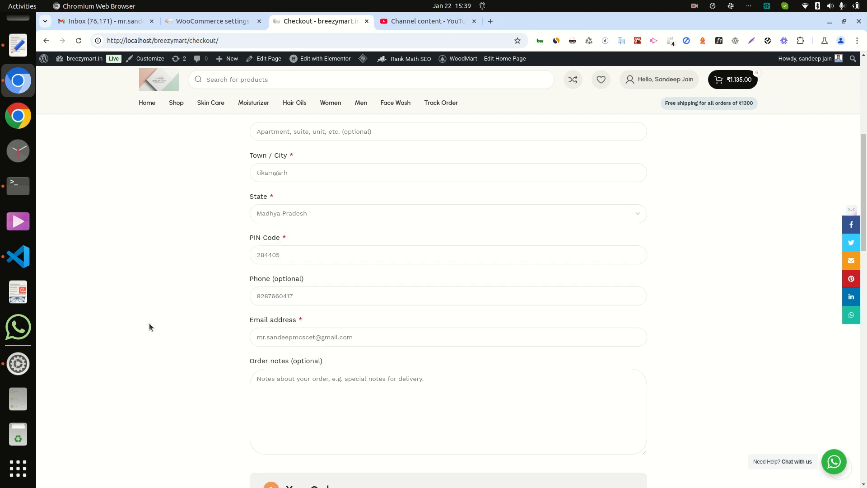
scroll(144, 324, down, 5)
scroll(145, 324, down, 5)
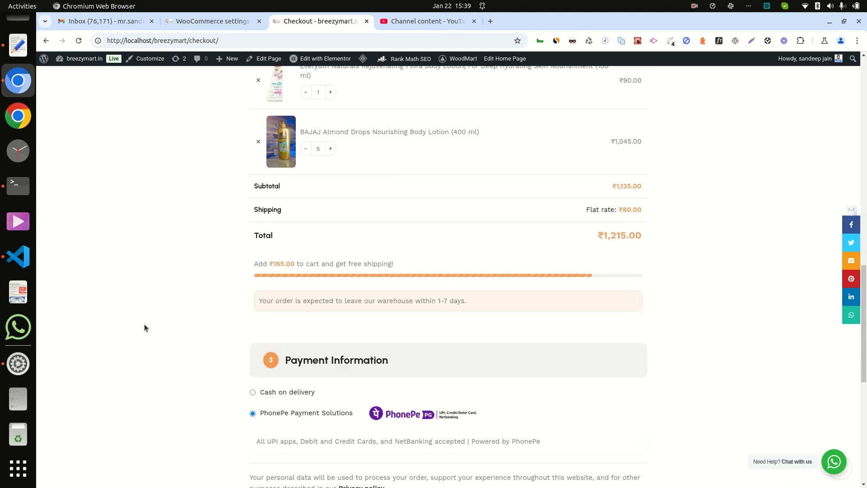